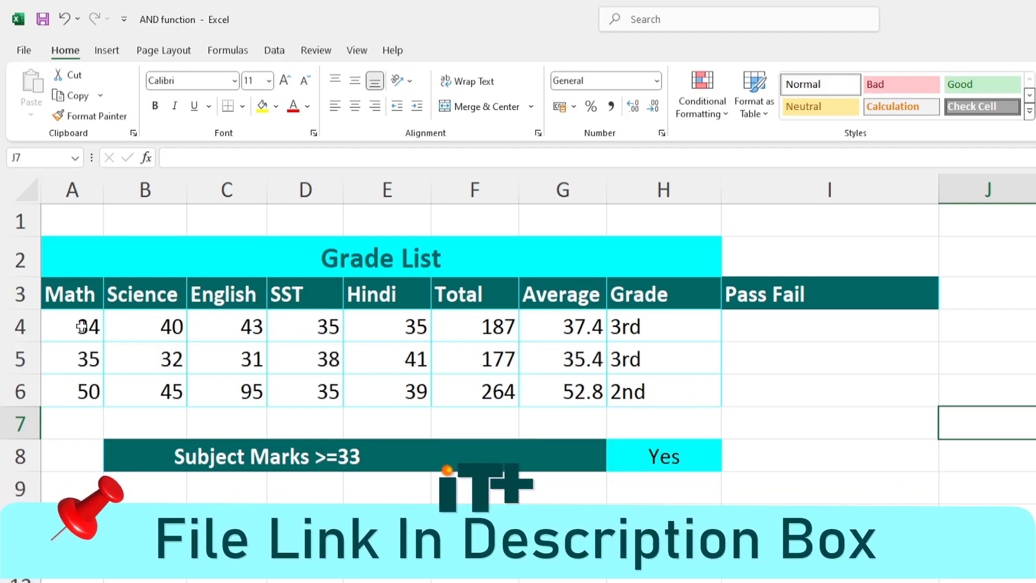
Clear the existing Grade formulas from cells H4:H6.
{"action": "left_click_drag", "start_coordinate": [81, 327], "coordinate": [475, 328]}
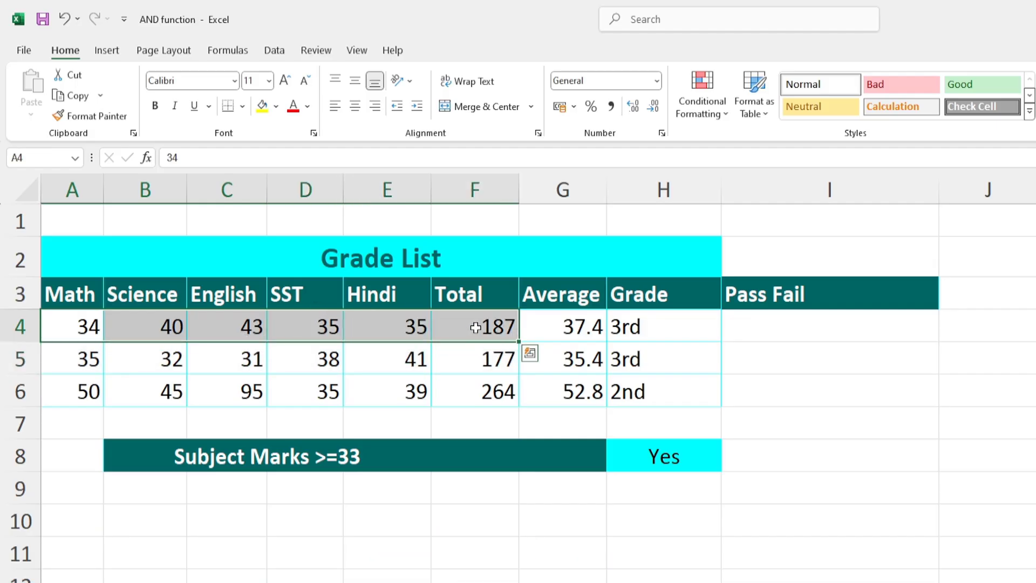
{"action": "left_click", "coordinate": [790, 326]}
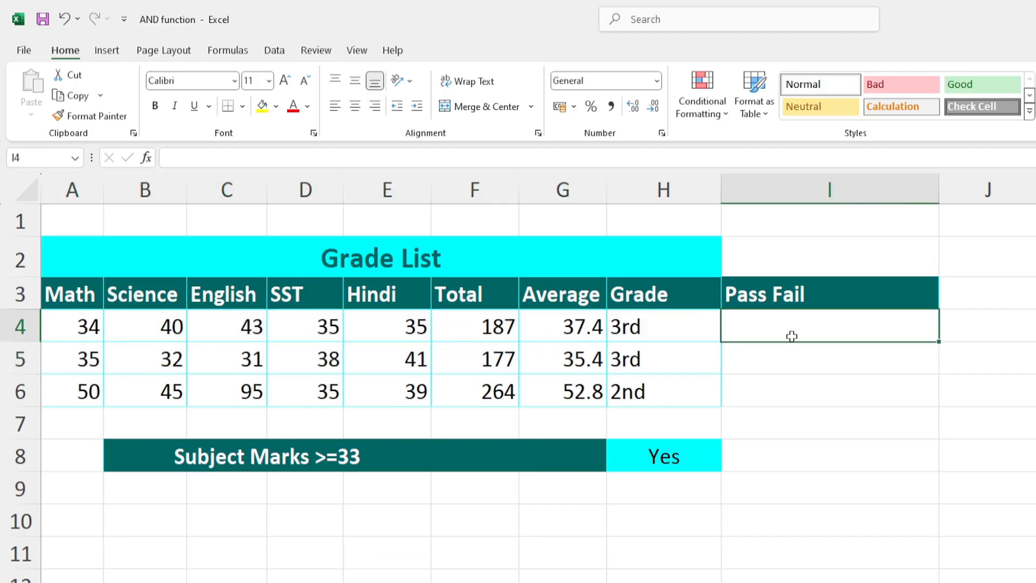
{"action": "left_click", "coordinate": [651, 333]}
{"action": "left_click_drag", "start_coordinate": [651, 334], "coordinate": [655, 386]}
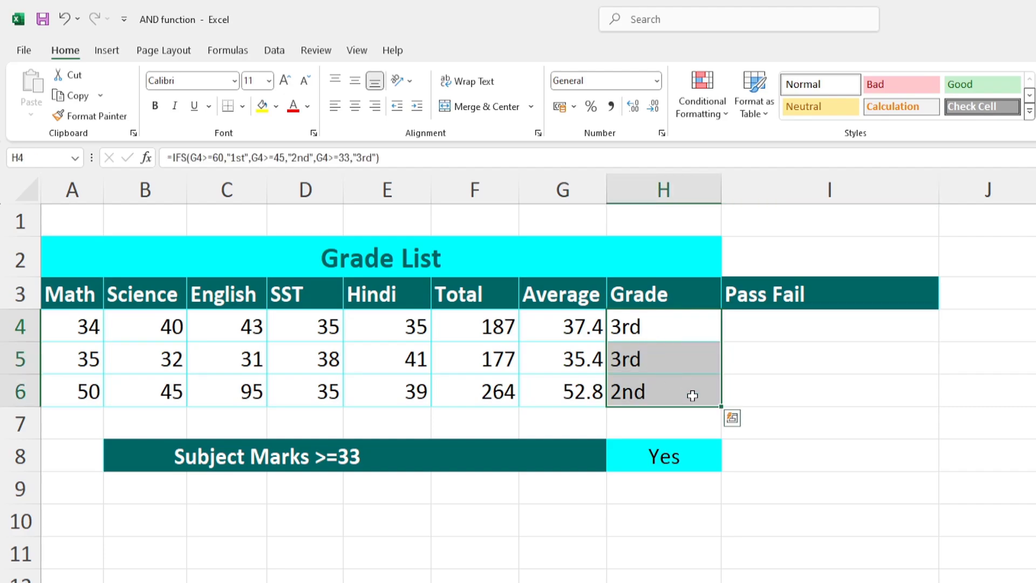
{"action": "key", "text": "Delete"}
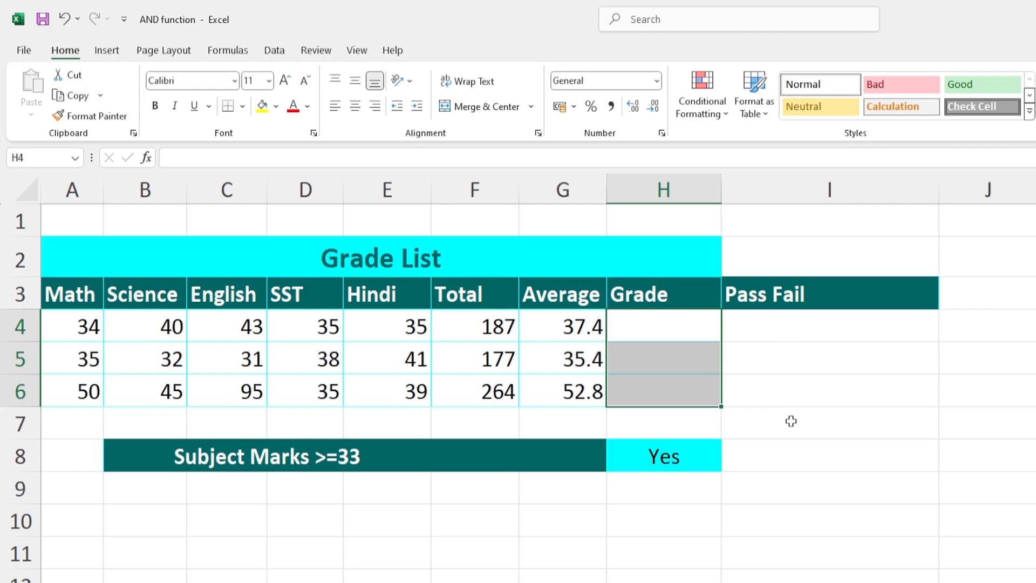
Begin an IFS formula in H4 that returns "1st" when the average in G4 is >=60.
{"action": "left_click", "coordinate": [819, 462]}
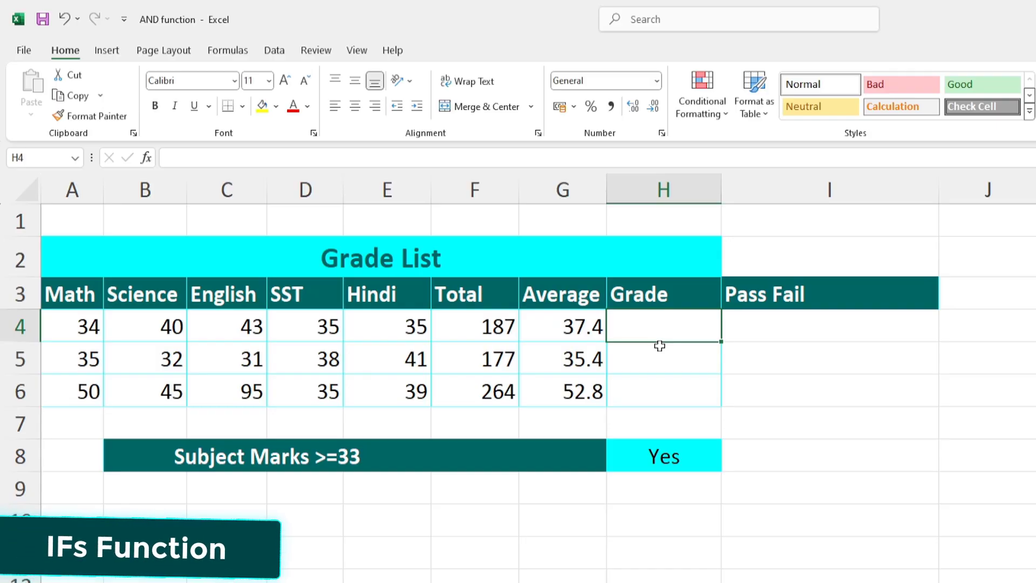
{"action": "type", "text": "=ifs"}
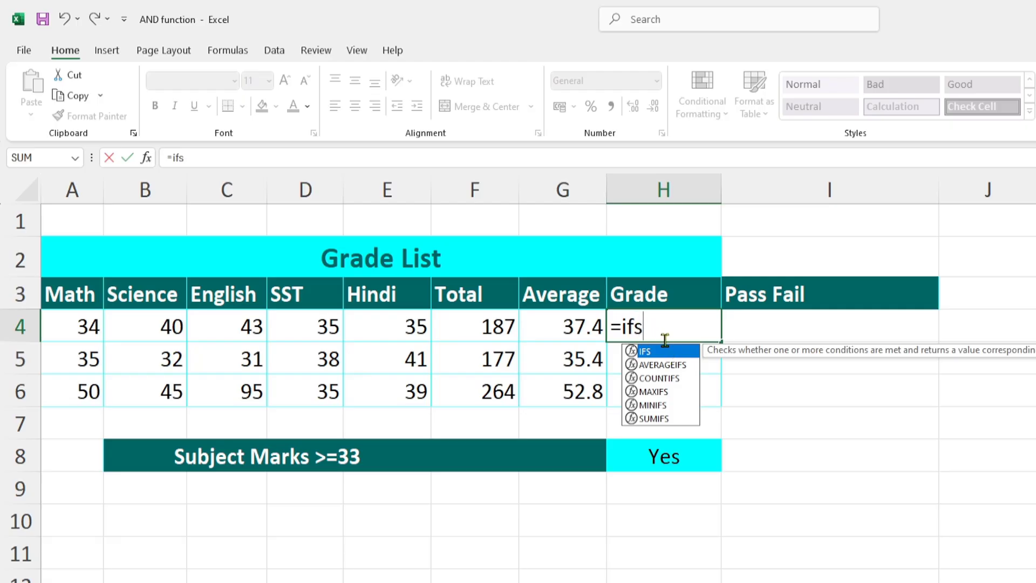
{"action": "key", "text": "Tab"}
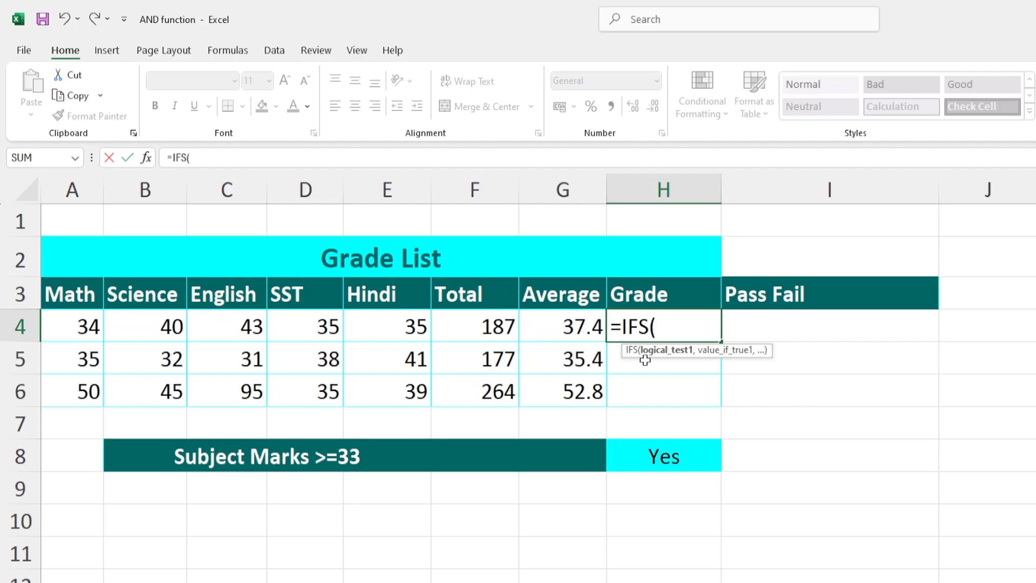
{"action": "left_click", "coordinate": [565, 327]}
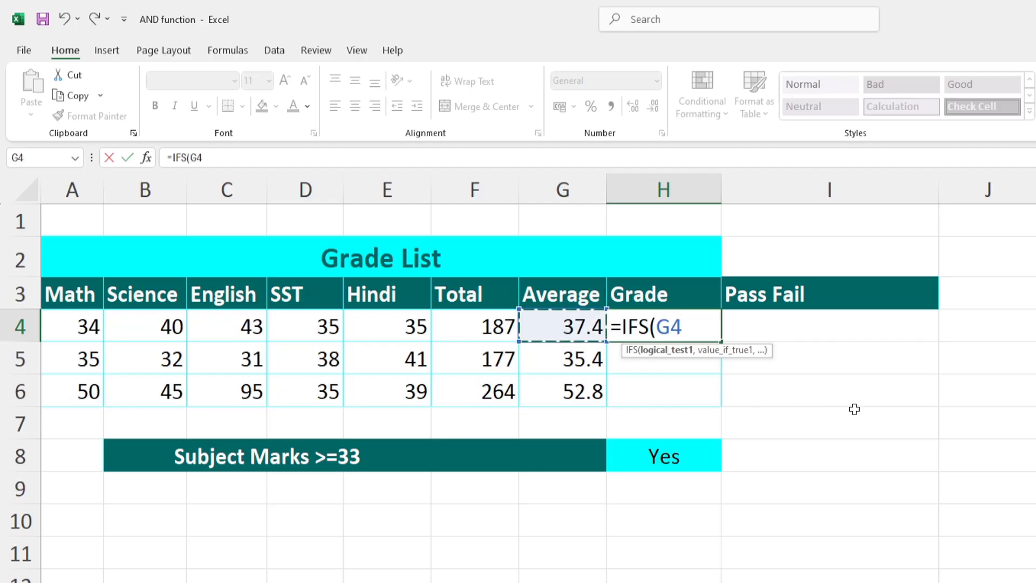
{"action": "type", "text": ">=6"}
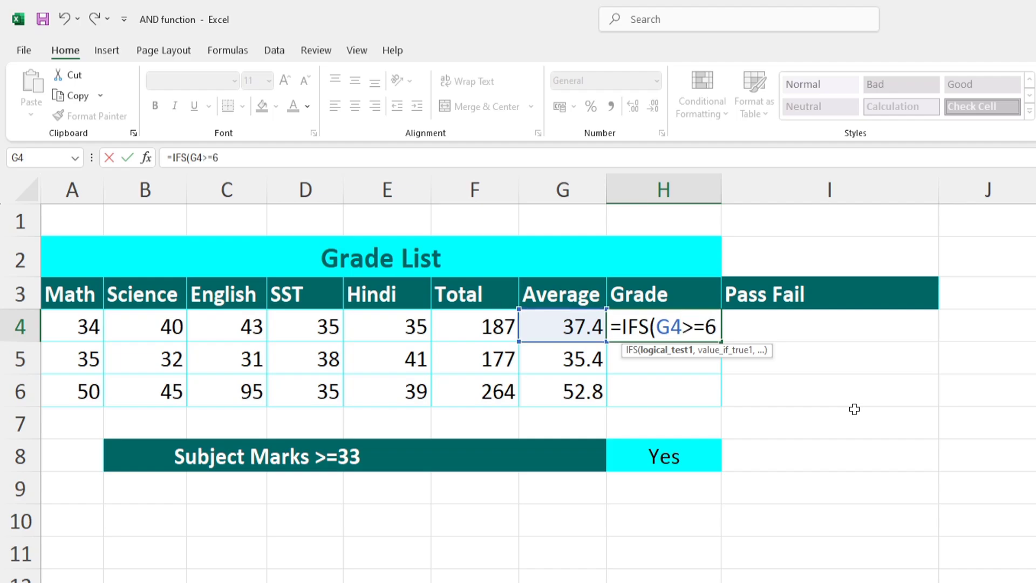
{"action": "type", "text": "0,\""}
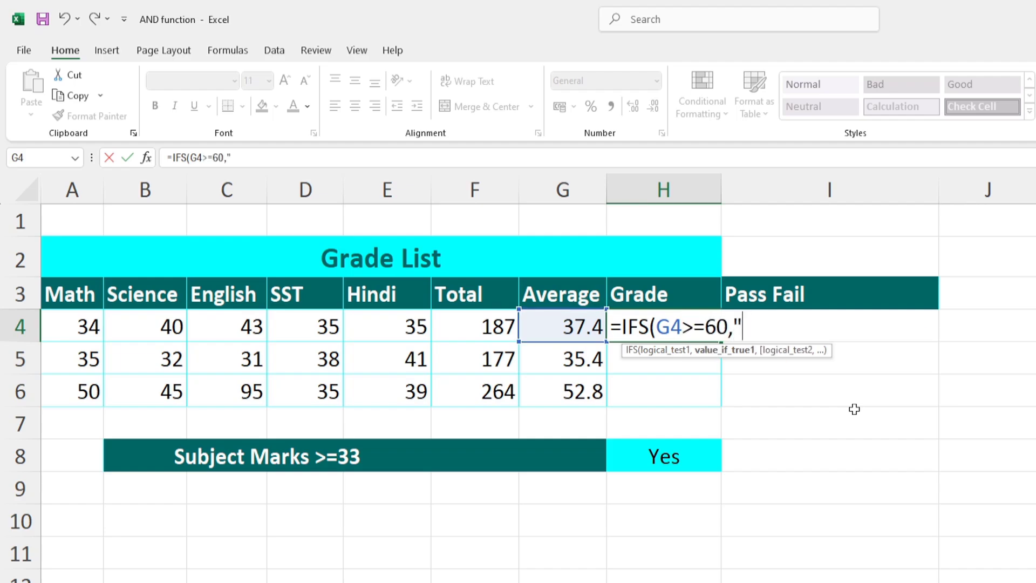
{"action": "type", "text": "1st\","}
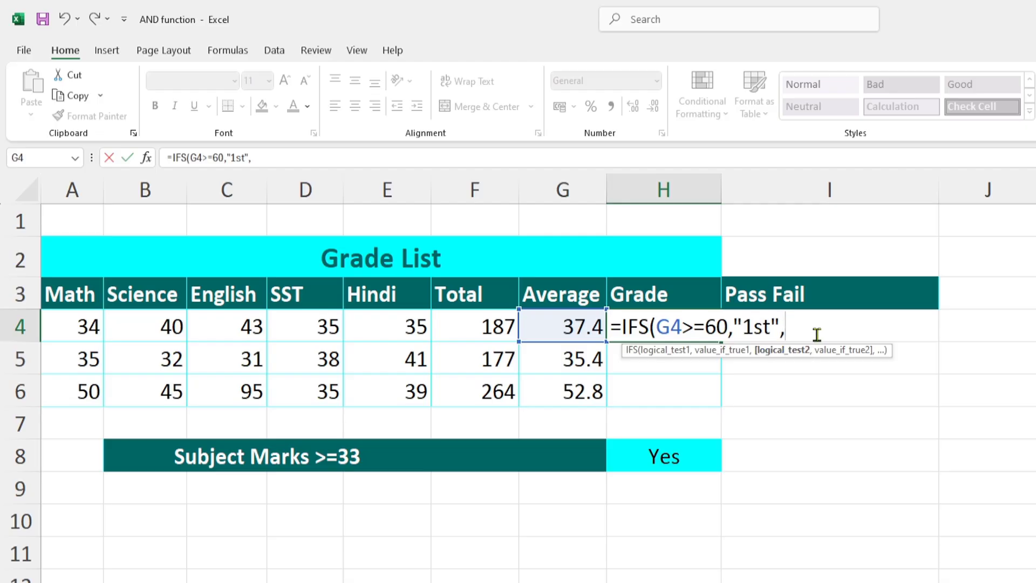
Add a second IFS condition that returns "2nd" when G4 is >=45.
{"action": "left_click", "coordinate": [566, 325]}
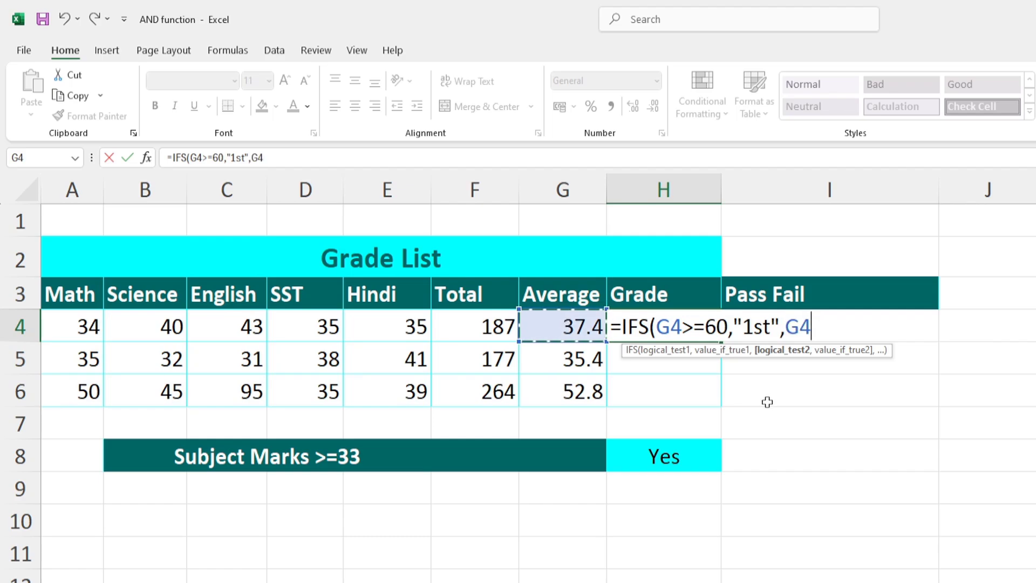
{"action": "type", "text": ">=4"}
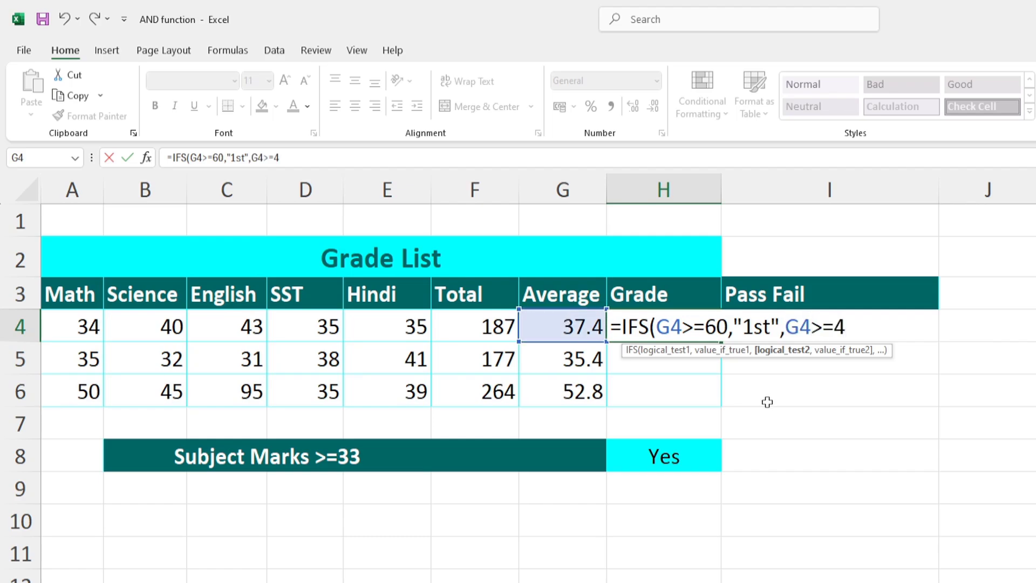
{"action": "type", "text": "5,"}
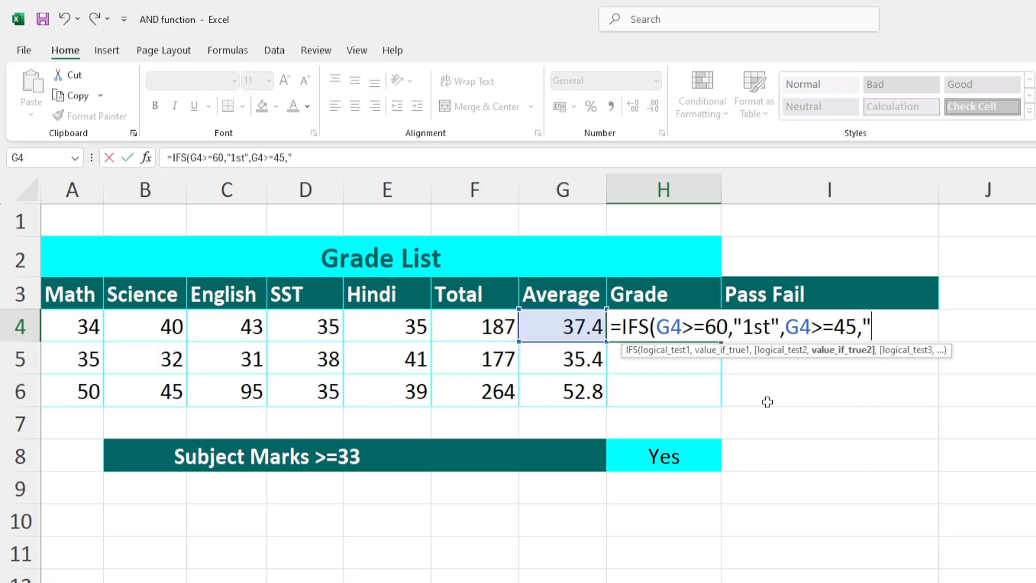
{"action": "type", "text": "\"2nd\""}
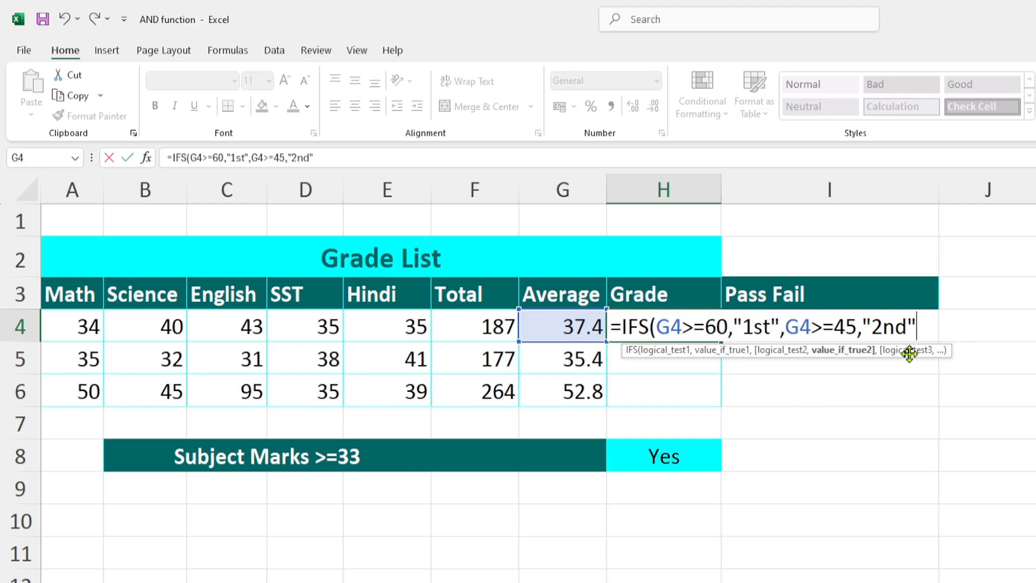
{"action": "type", "text": ","}
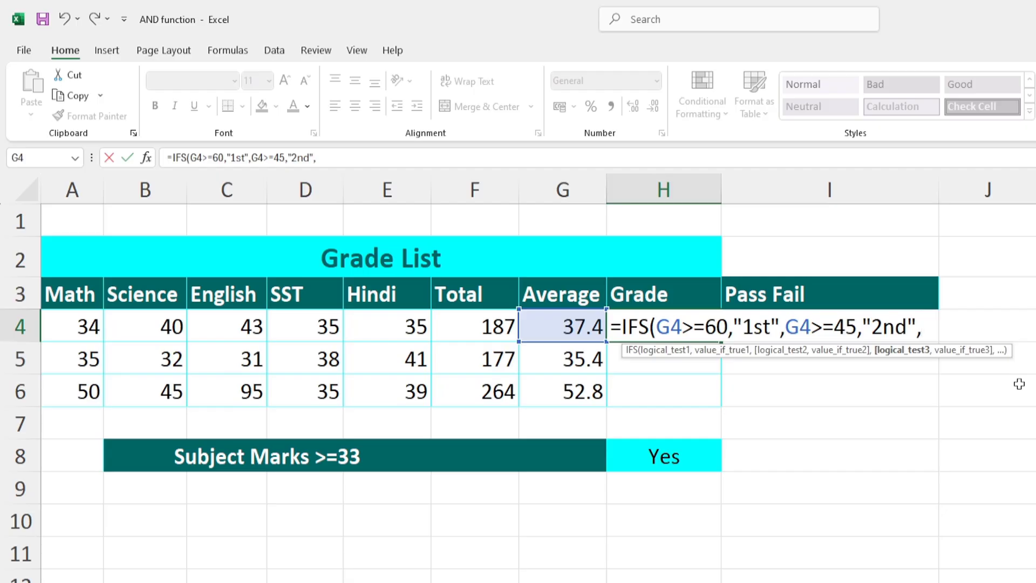
Add a third condition returning "3rd" when G4 is >=33, and complete the IFS formula in H4.
{"action": "left_click", "coordinate": [564, 328]}
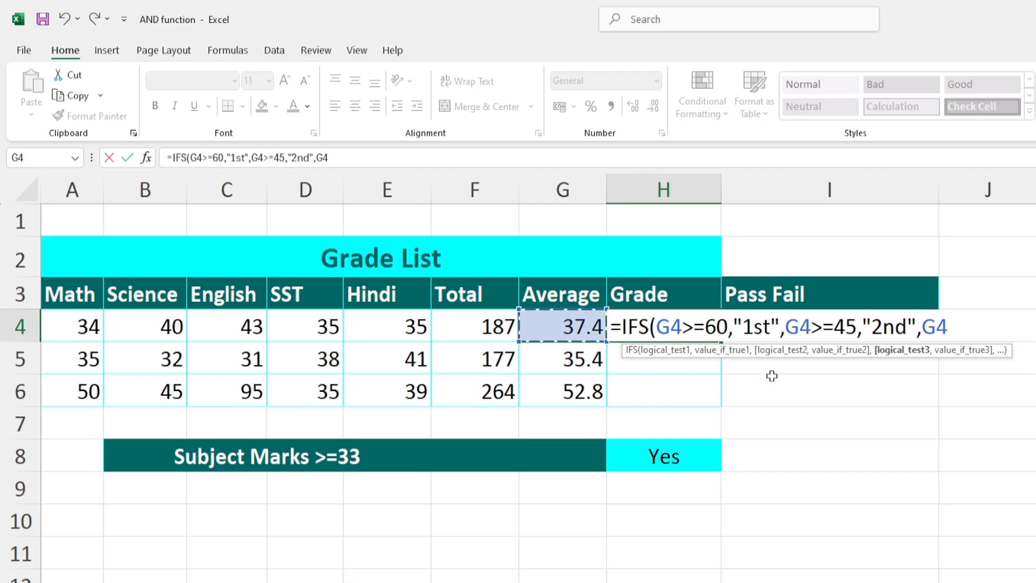
{"action": "type", "text": ">=33,"}
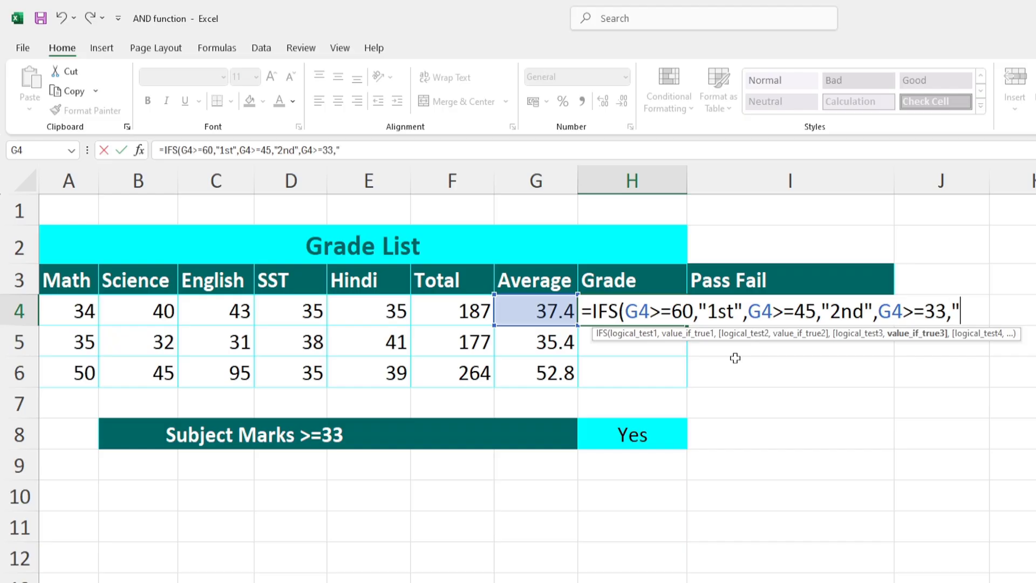
{"action": "type", "text": "\"3rd"}
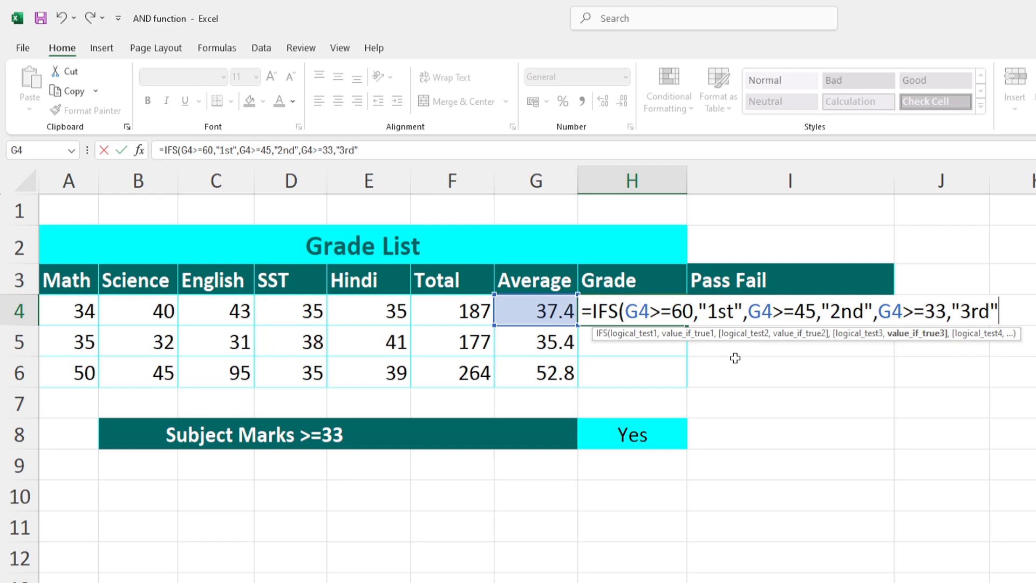
{"action": "type", "text": "\")"}
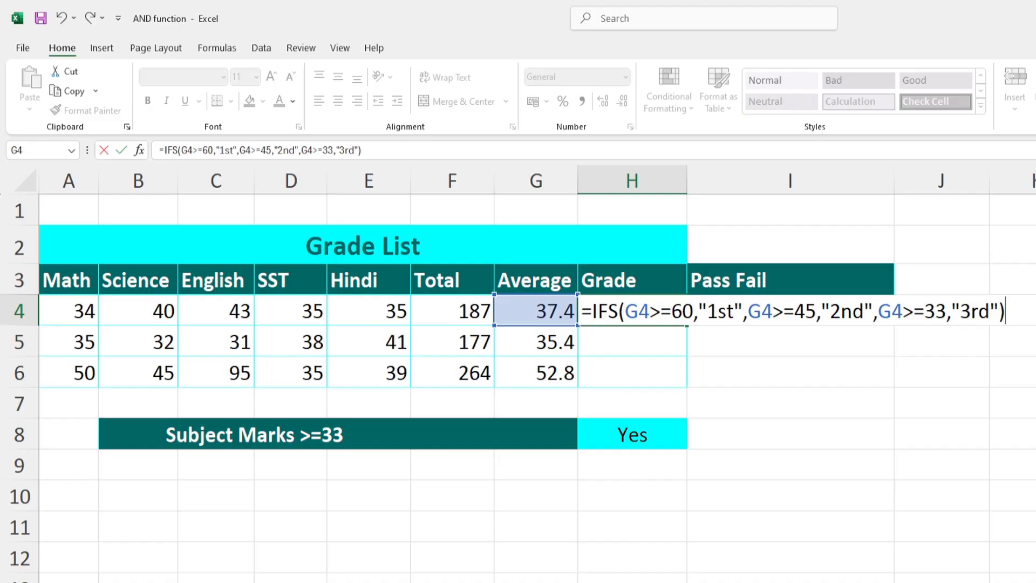
{"action": "key", "text": "Return"}
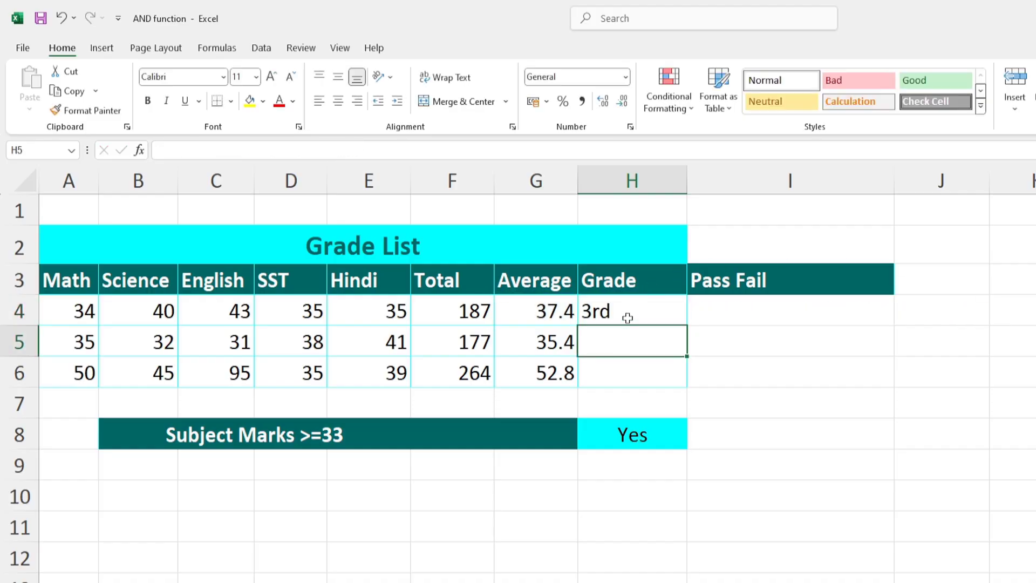
Fill the grade formula from H4 down to H6 and check the copy in H5.
{"action": "left_click", "coordinate": [645, 316]}
{"action": "left_click_drag", "start_coordinate": [688, 325], "coordinate": [679, 384]}
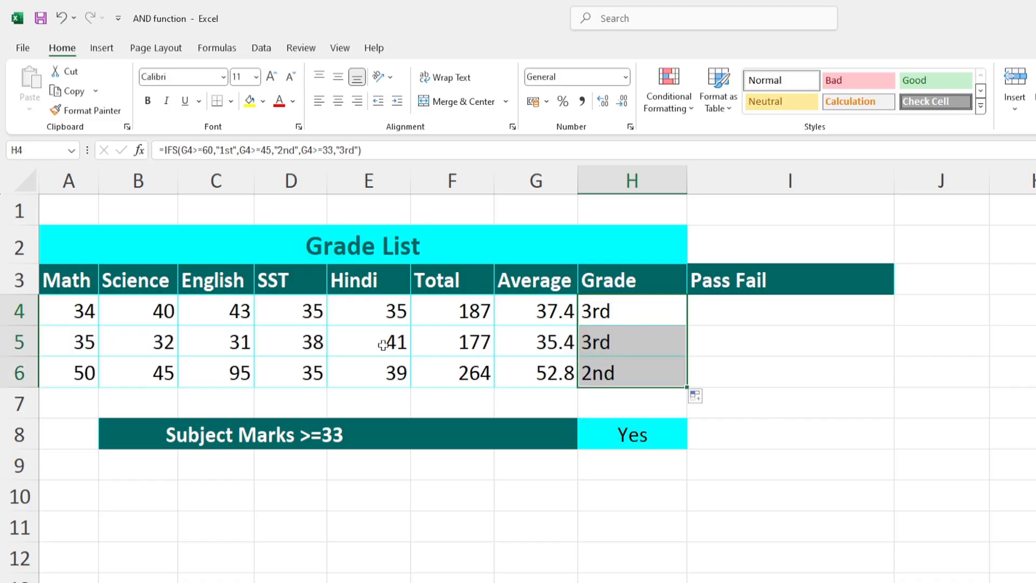
{"action": "left_click", "coordinate": [628, 340]}
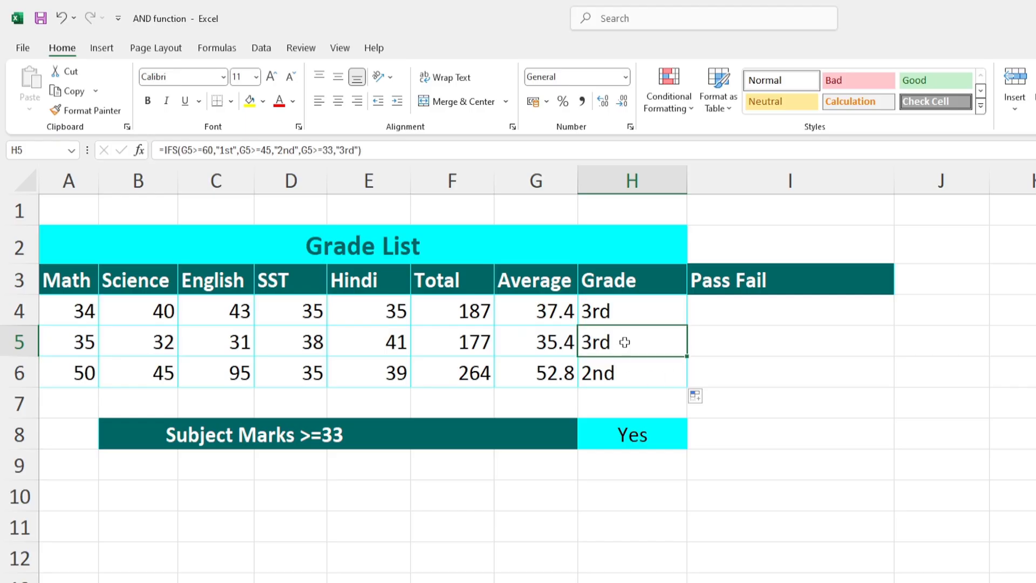
Change the row 5 marks to 95 in English, 86 in SST and 89 in Science, and check the grade in H5.
{"action": "left_click", "coordinate": [222, 339]}
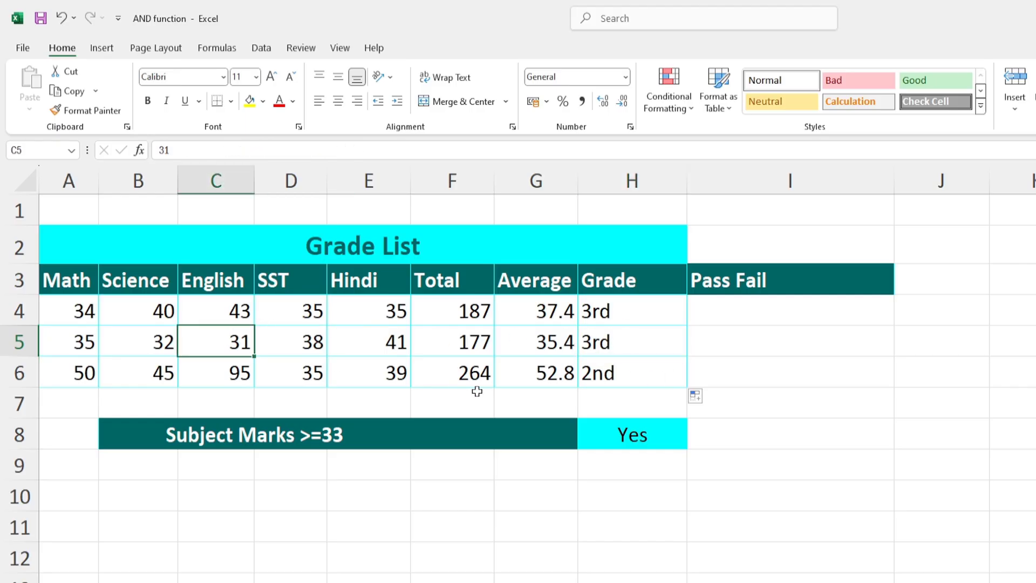
{"action": "type", "text": "95"}
{"action": "key", "text": "Return"}
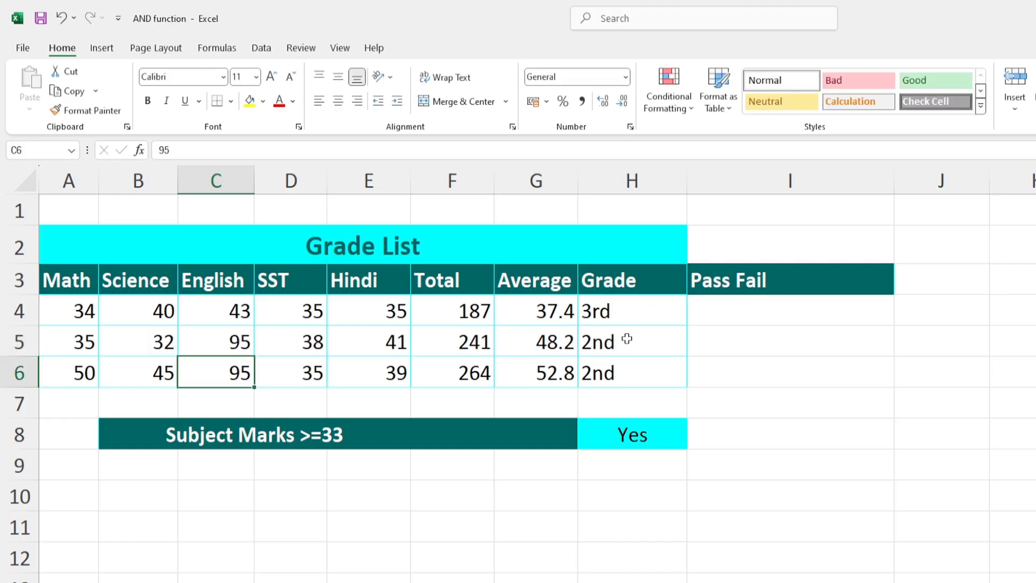
{"action": "left_click", "coordinate": [306, 347]}
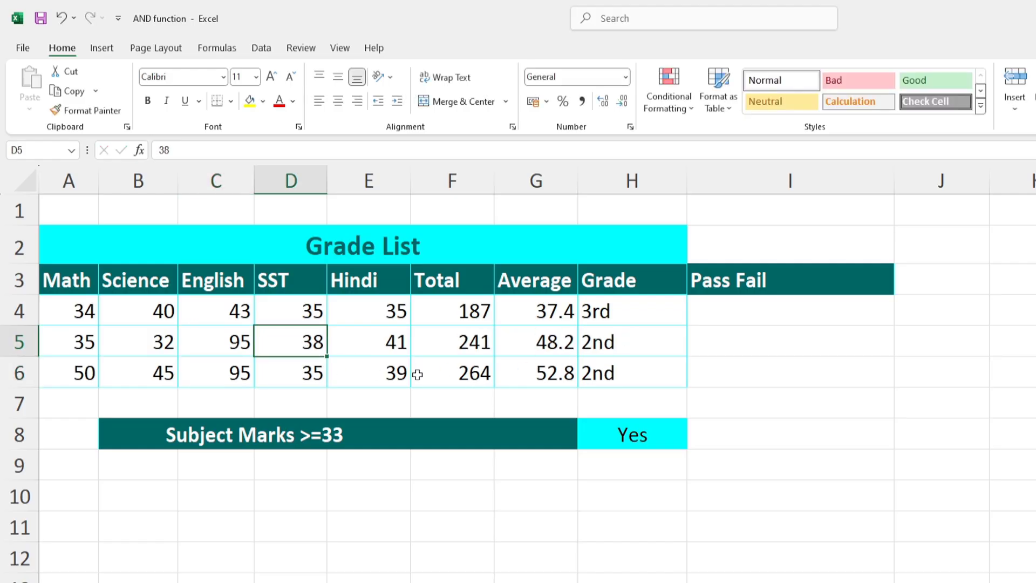
{"action": "type", "text": "86"}
{"action": "key", "text": "Return"}
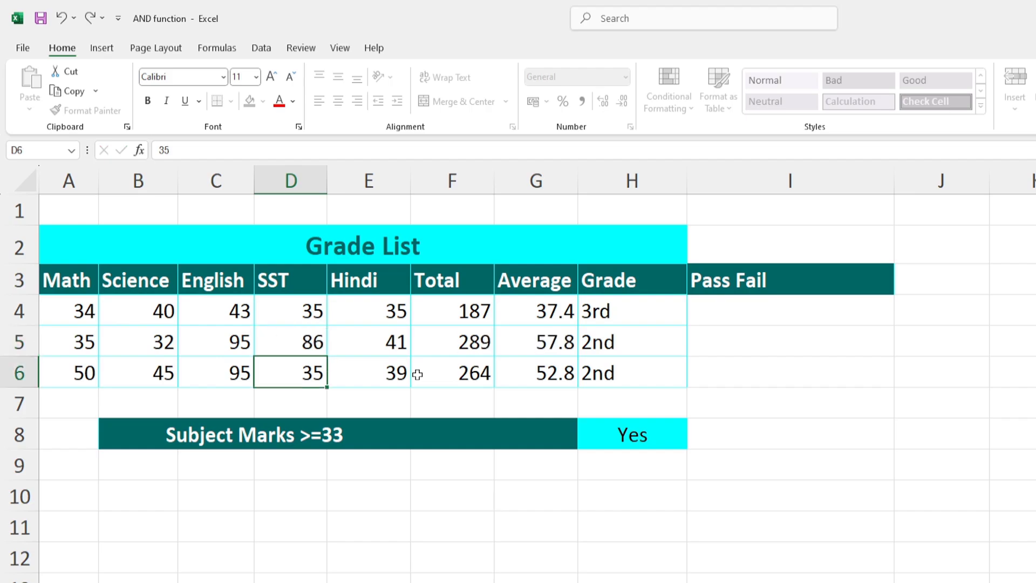
{"action": "left_click", "coordinate": [138, 337]}
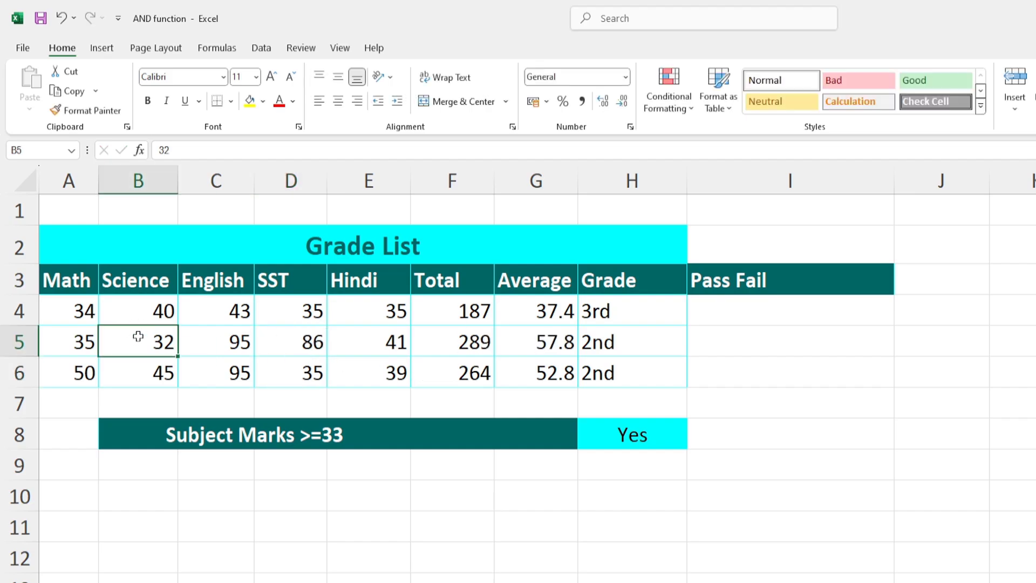
{"action": "type", "text": "89"}
{"action": "key", "text": "Return"}
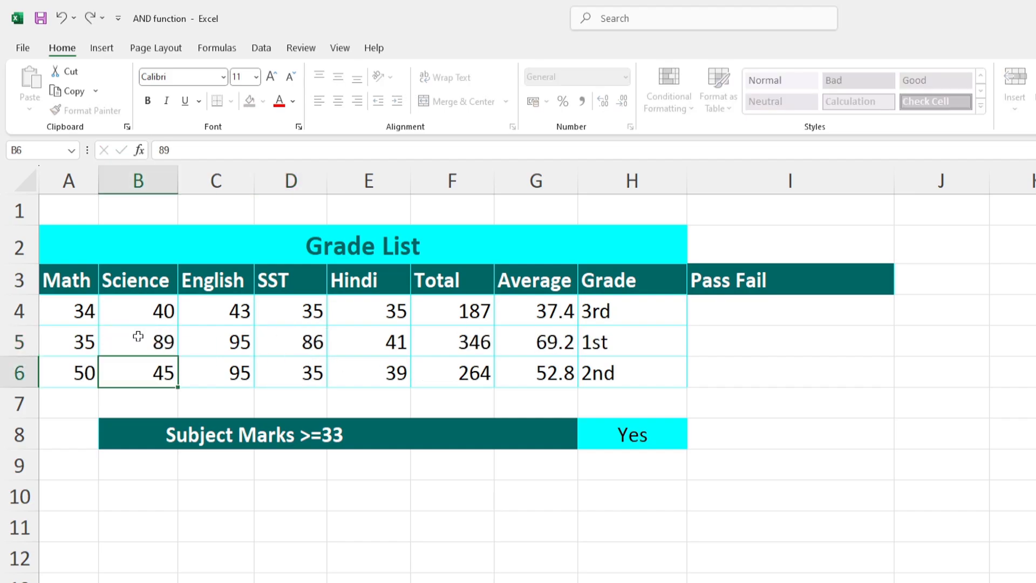
{"action": "left_click", "coordinate": [597, 344]}
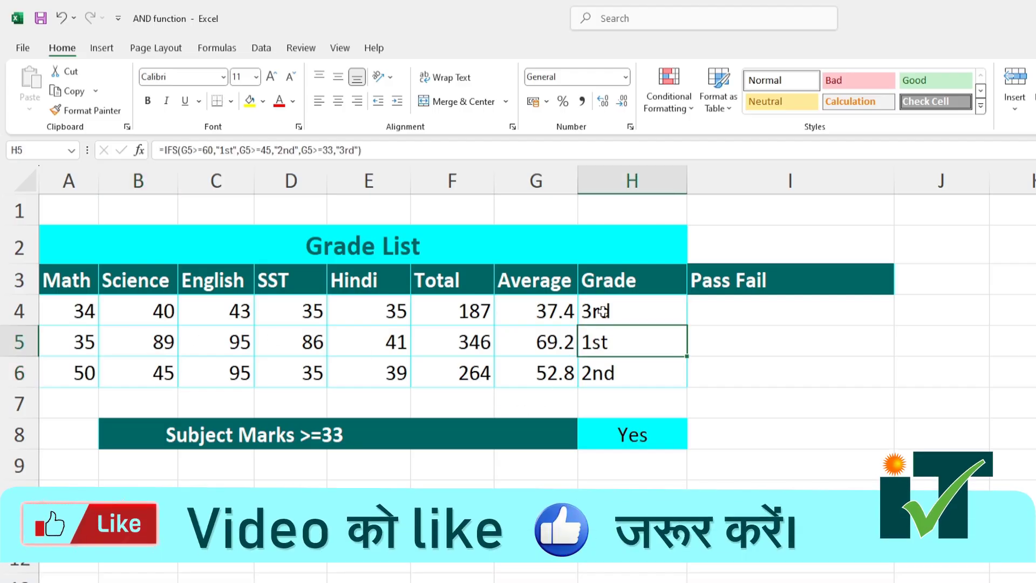
{"action": "left_click_drag", "start_coordinate": [601, 311], "coordinate": [607, 378]}
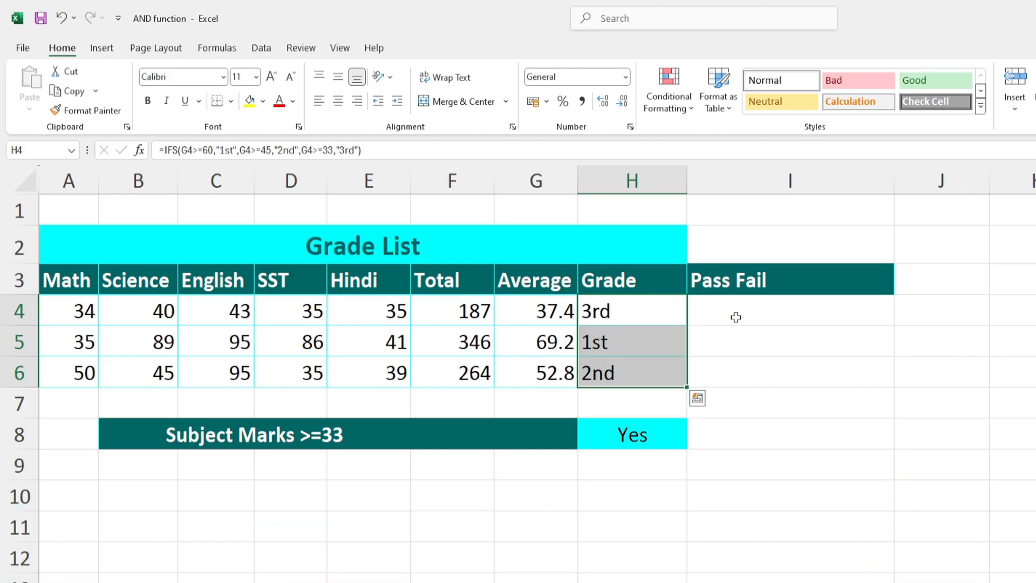
{"action": "left_click_drag", "start_coordinate": [736, 317], "coordinate": [727, 371]}
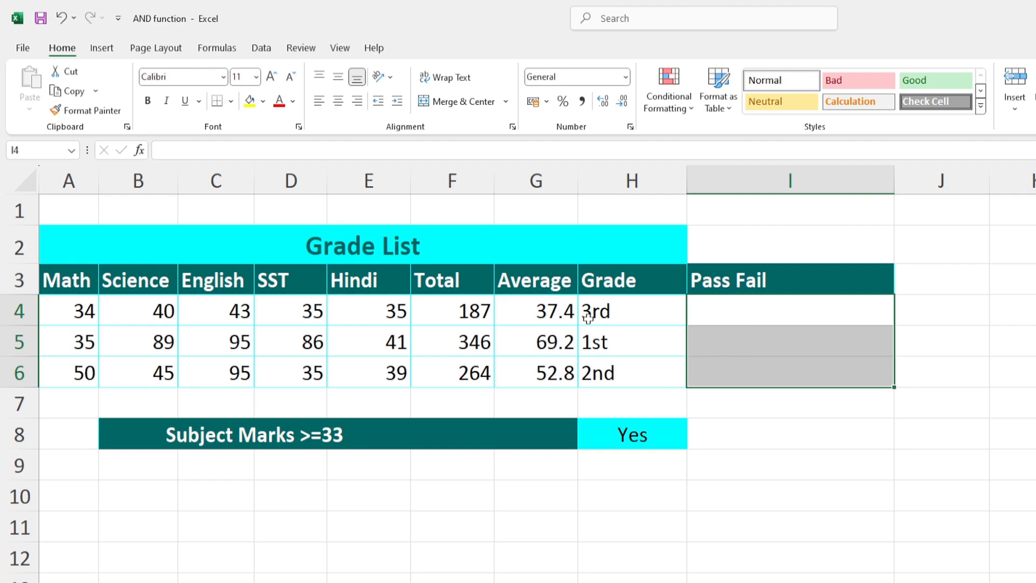
{"action": "left_click", "coordinate": [285, 313]}
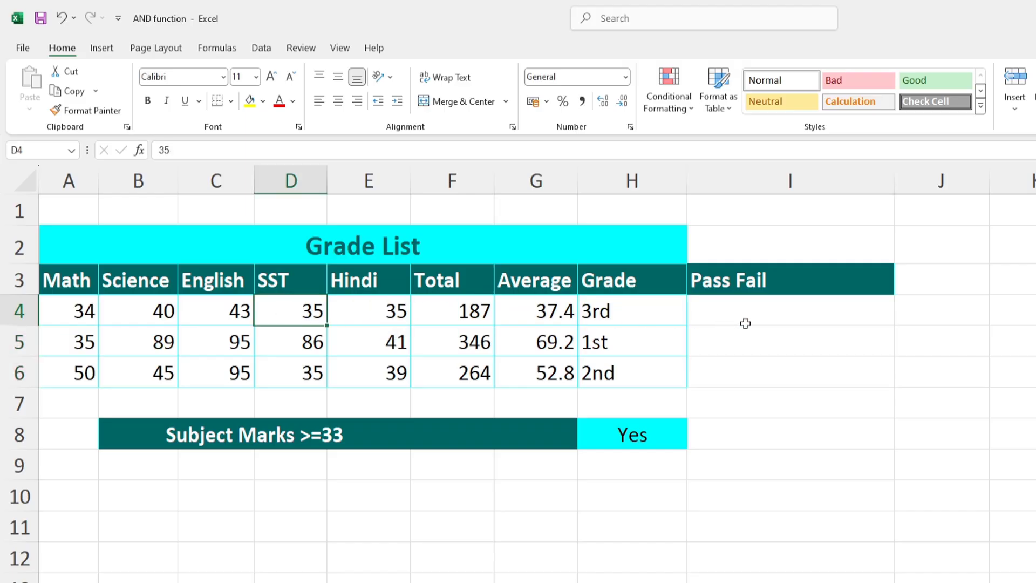
{"action": "left_click_drag", "start_coordinate": [731, 312], "coordinate": [731, 382]}
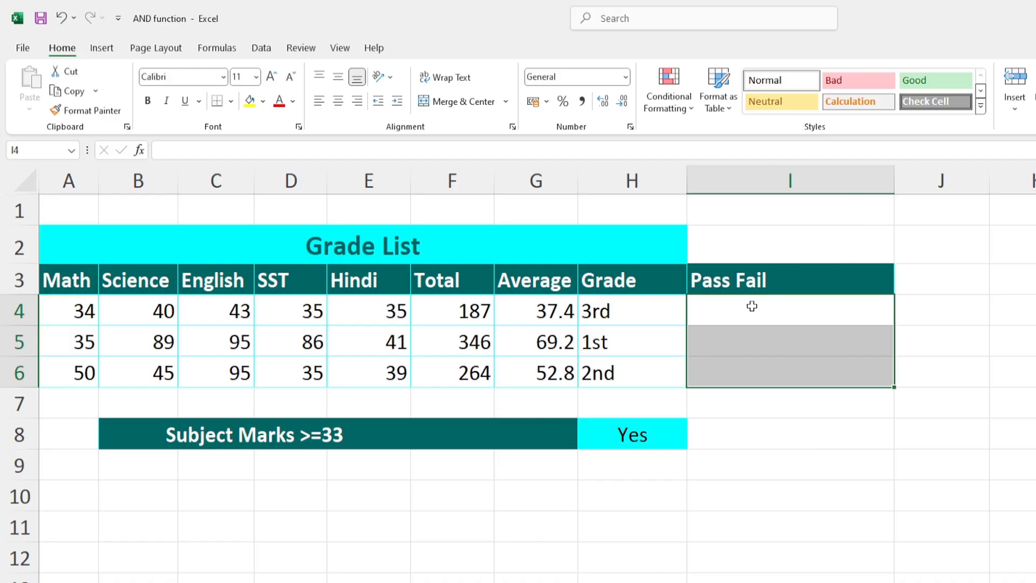
{"action": "left_click", "coordinate": [733, 304]}
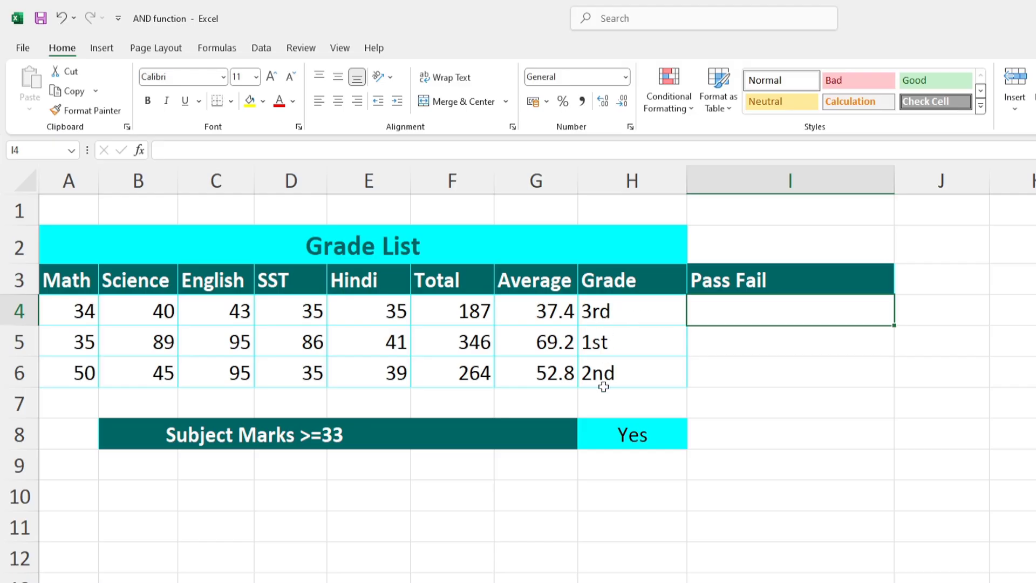
Start an AND formula in I4 with the condition that the Math mark in A4 is >=33.
{"action": "type", "text": "=and"}
{"action": "double_click", "coordinate": [739, 334]}
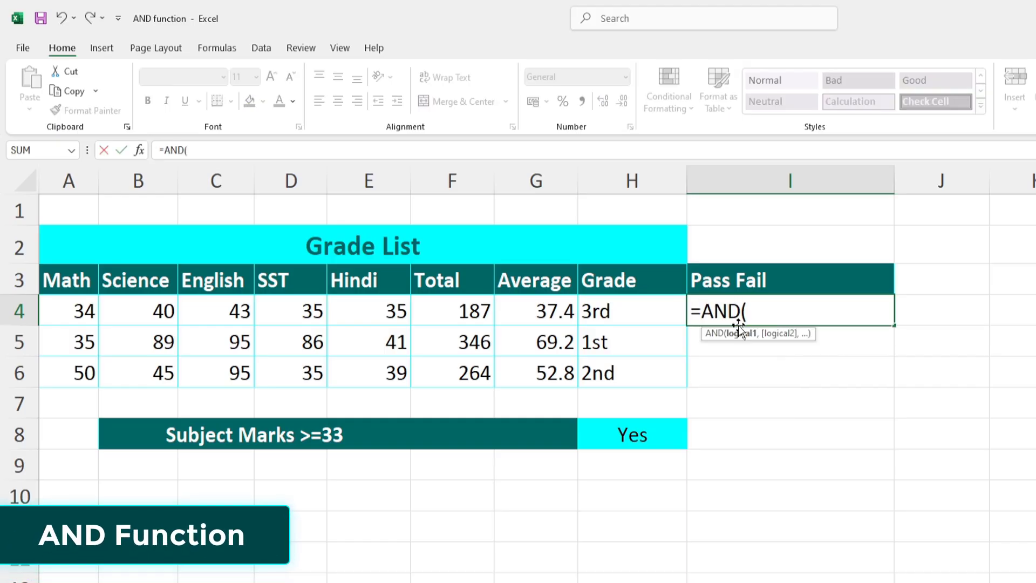
{"action": "left_click_drag", "start_coordinate": [704, 339], "coordinate": [734, 435]}
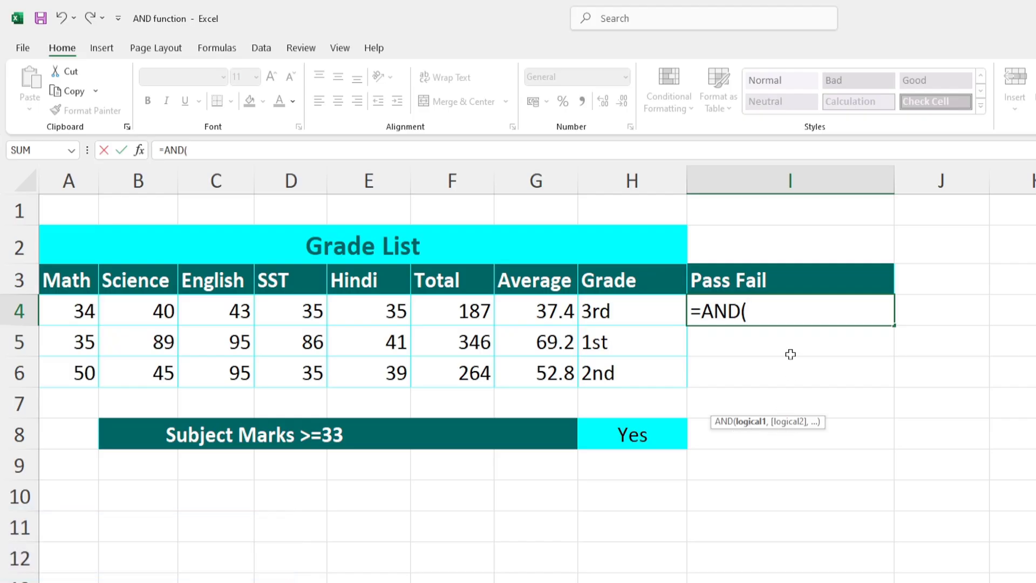
{"action": "left_click", "coordinate": [78, 305]}
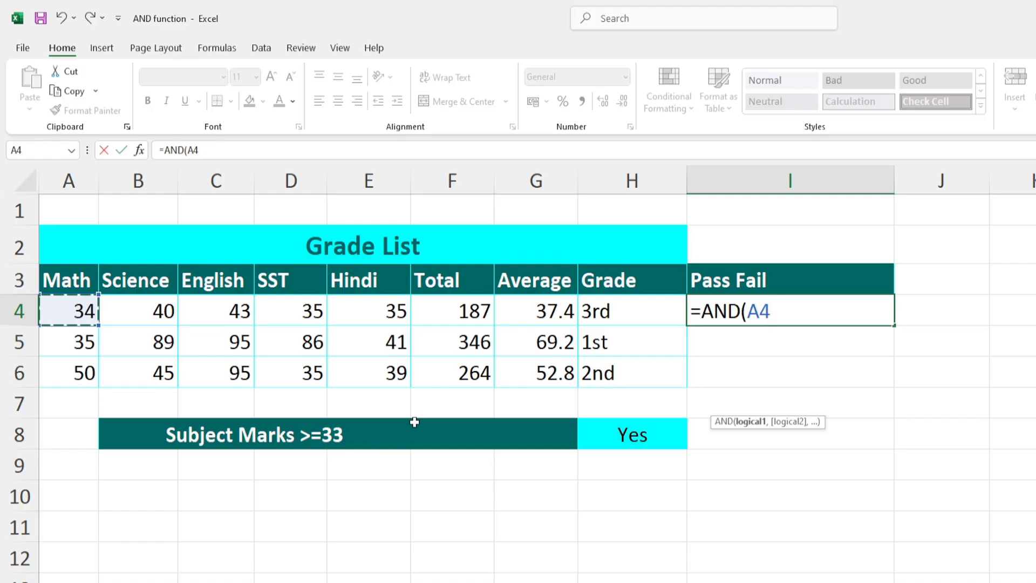
{"action": "type", "text": ">=33,"}
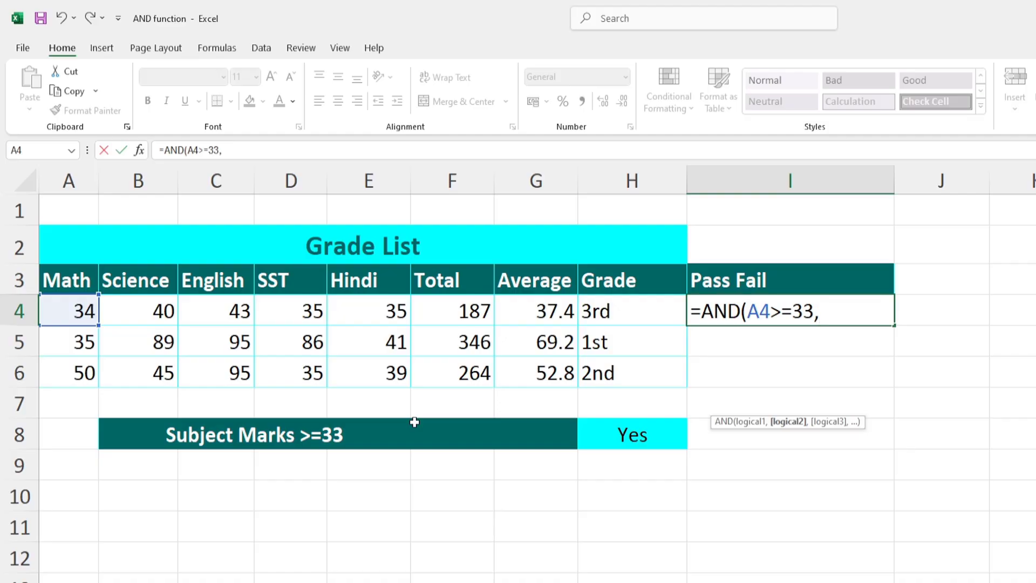
Add the conditions B4>=33 for Science and C4>=33 for English to the AND formula.
{"action": "left_click", "coordinate": [133, 313]}
{"action": "type", "text": ">"}
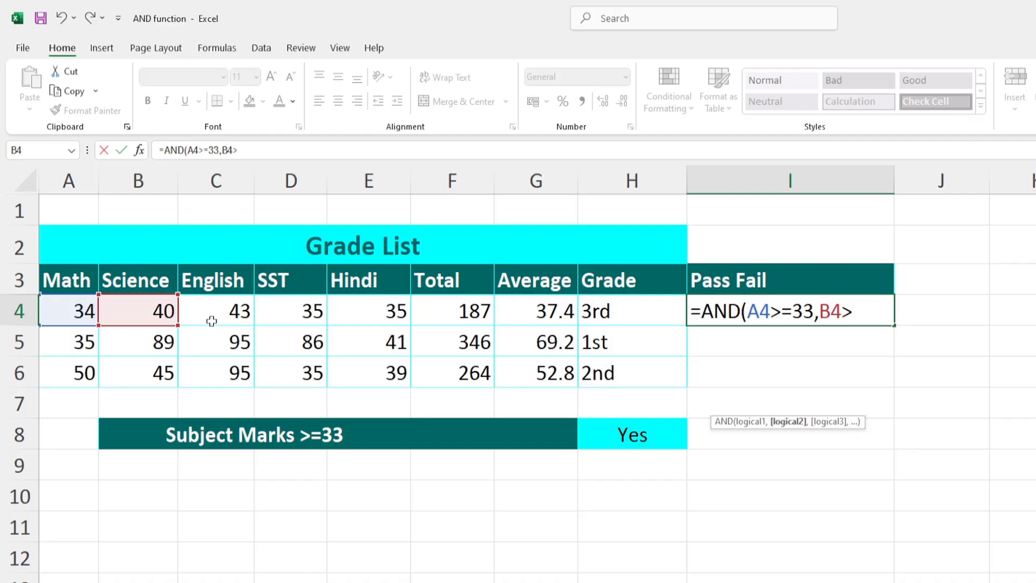
{"action": "type", "text": "=33,"}
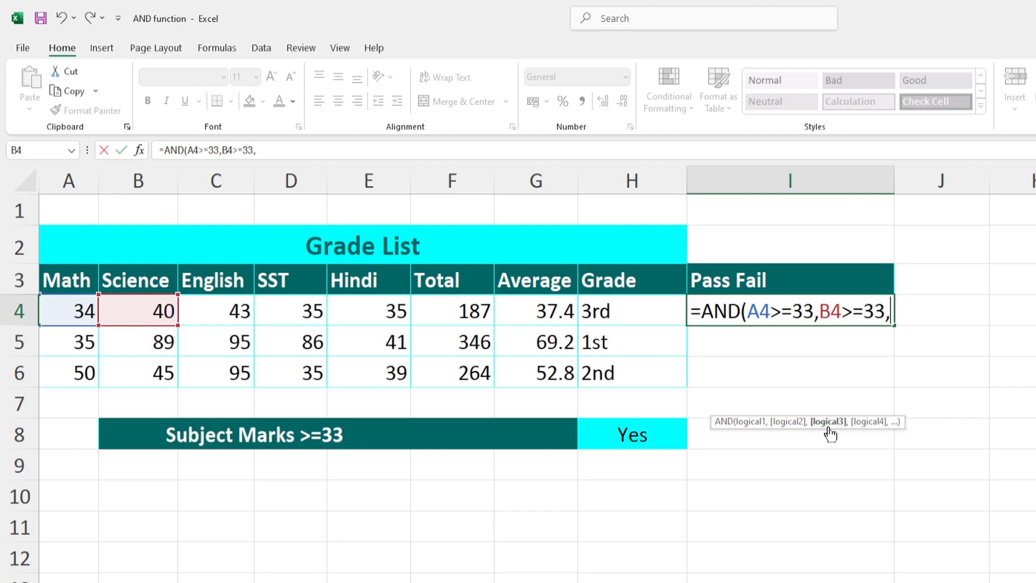
{"action": "left_click", "coordinate": [229, 309]}
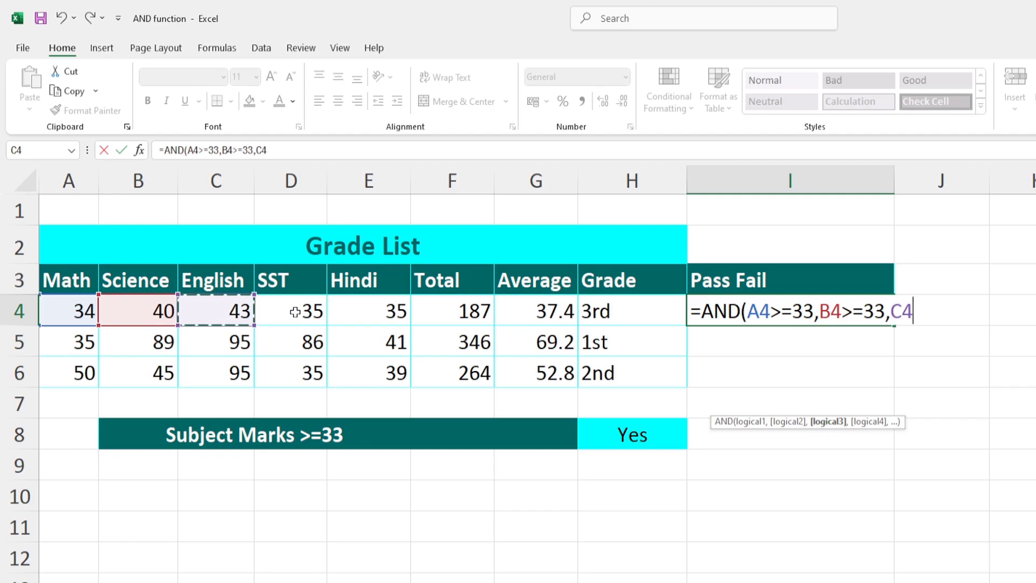
{"action": "type", "text": ">=33,"}
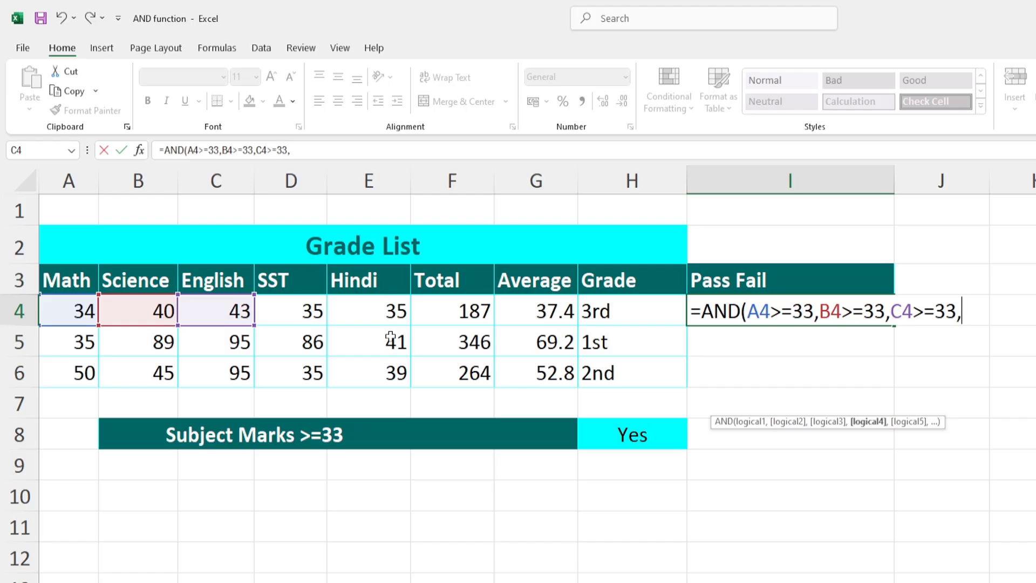
Add the conditions D4>=33 for SST and E4>=33 for Hindi, and complete the AND formula in I4.
{"action": "left_click", "coordinate": [297, 311]}
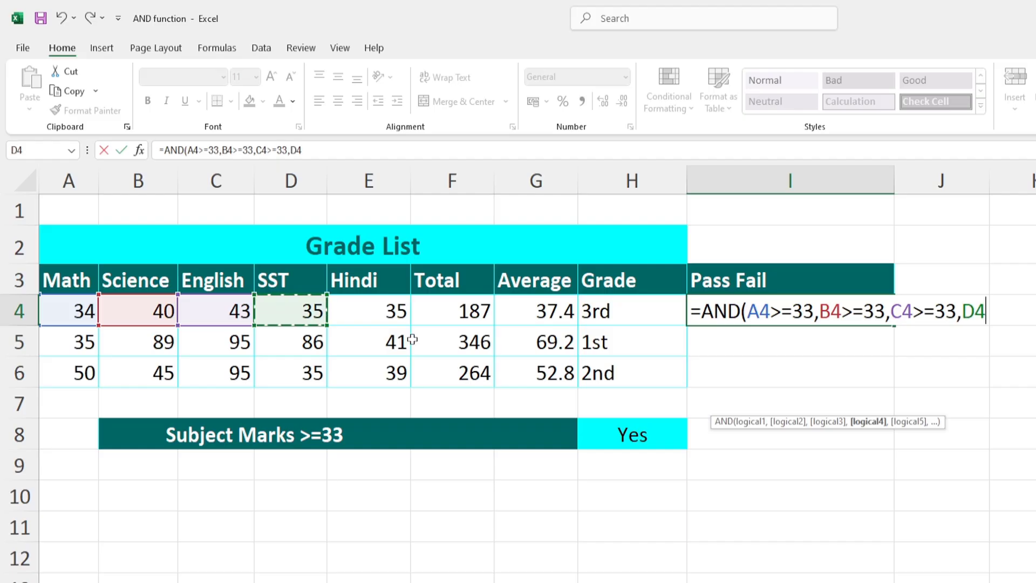
{"action": "type", "text": ">"}
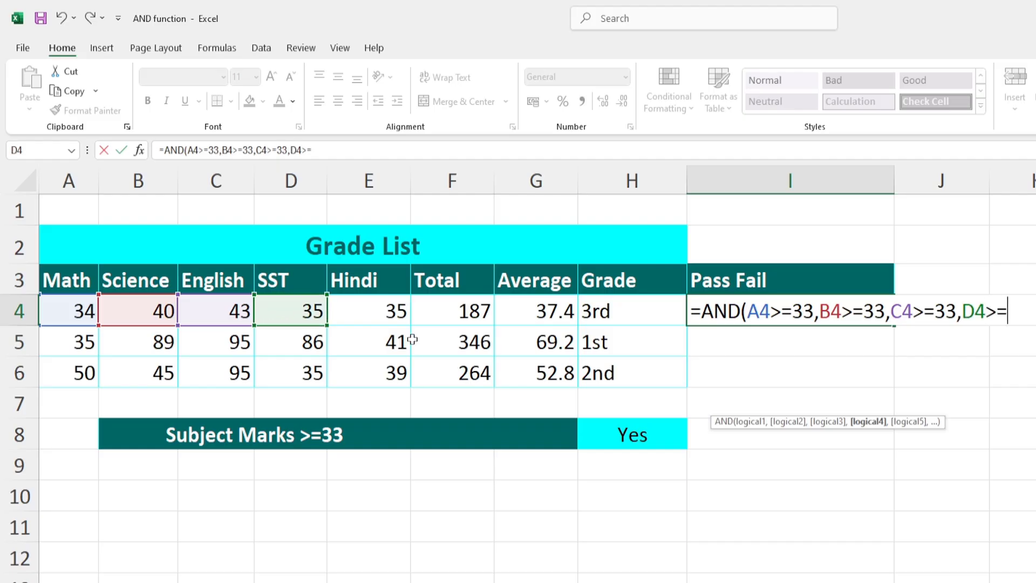
{"action": "type", "text": "=33,"}
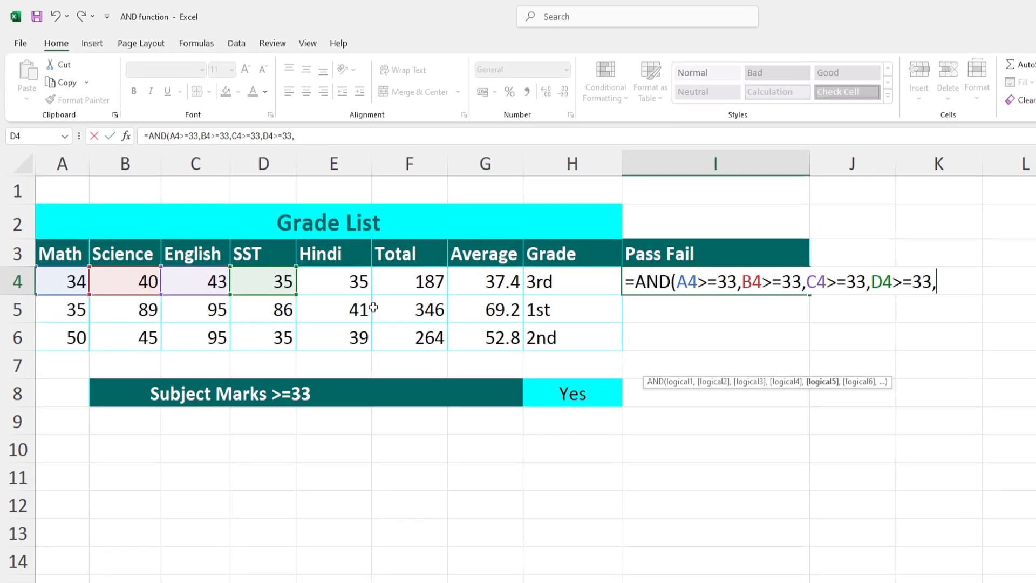
{"action": "left_click", "coordinate": [345, 276]}
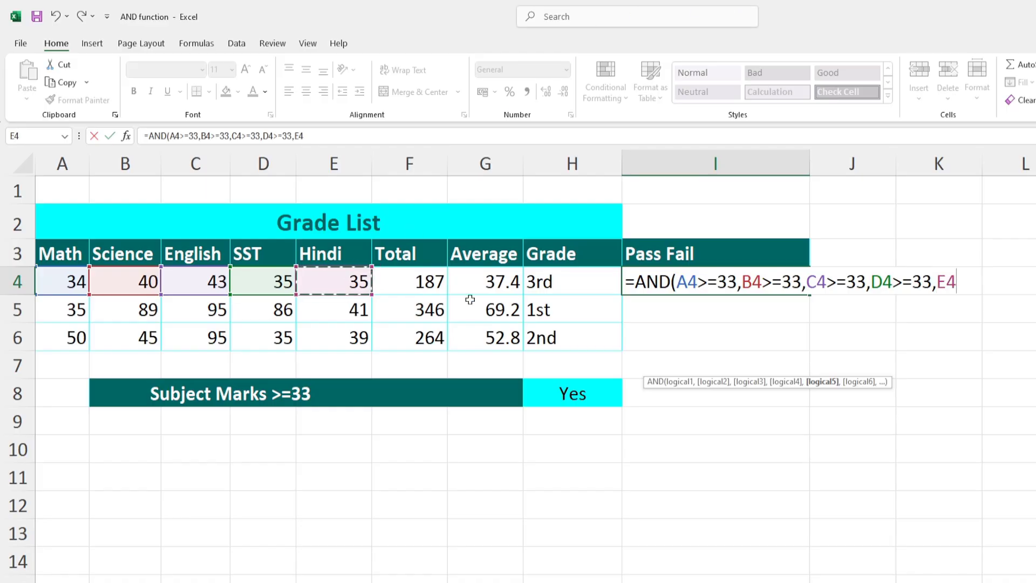
{"action": "type", "text": ">=33"}
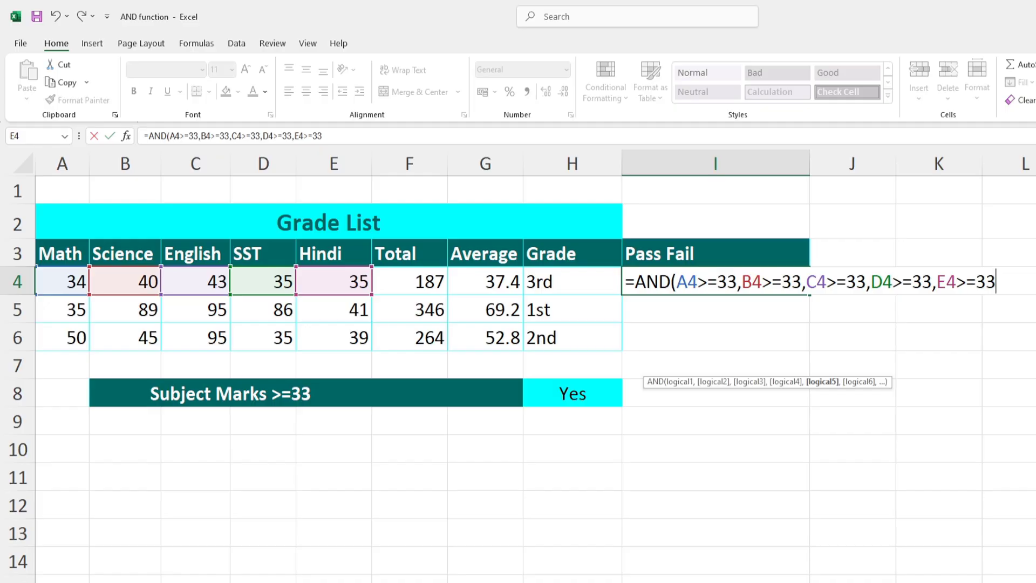
{"action": "type", "text": ")"}
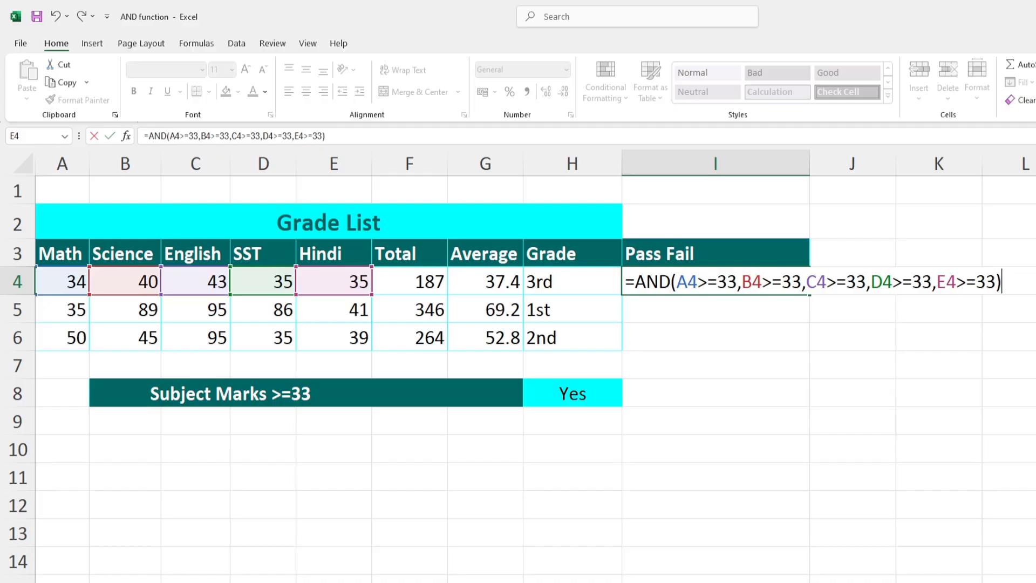
{"action": "key", "text": "Return"}
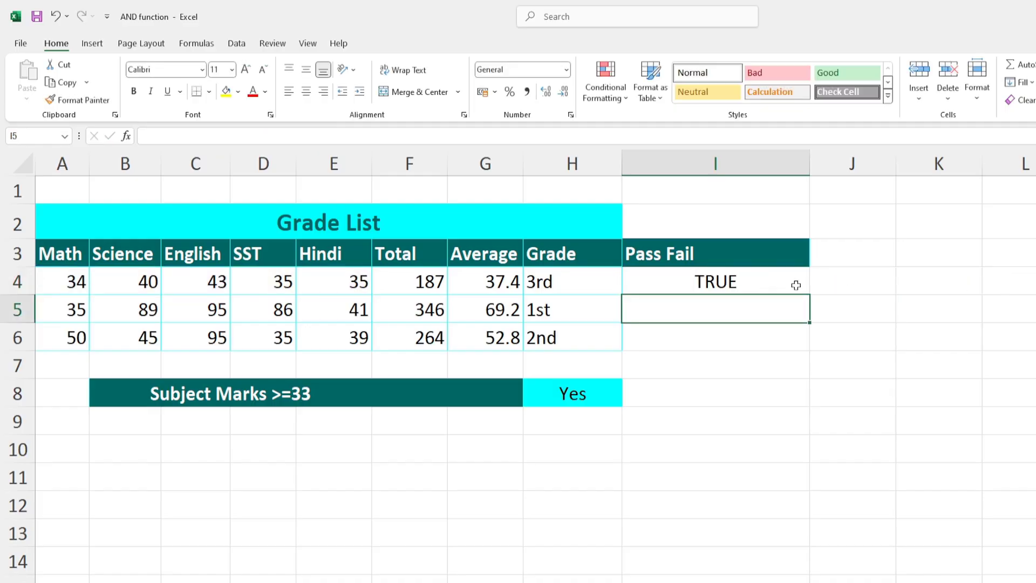
Fill the AND formula from I4 down to I6.
{"action": "left_click", "coordinate": [739, 285]}
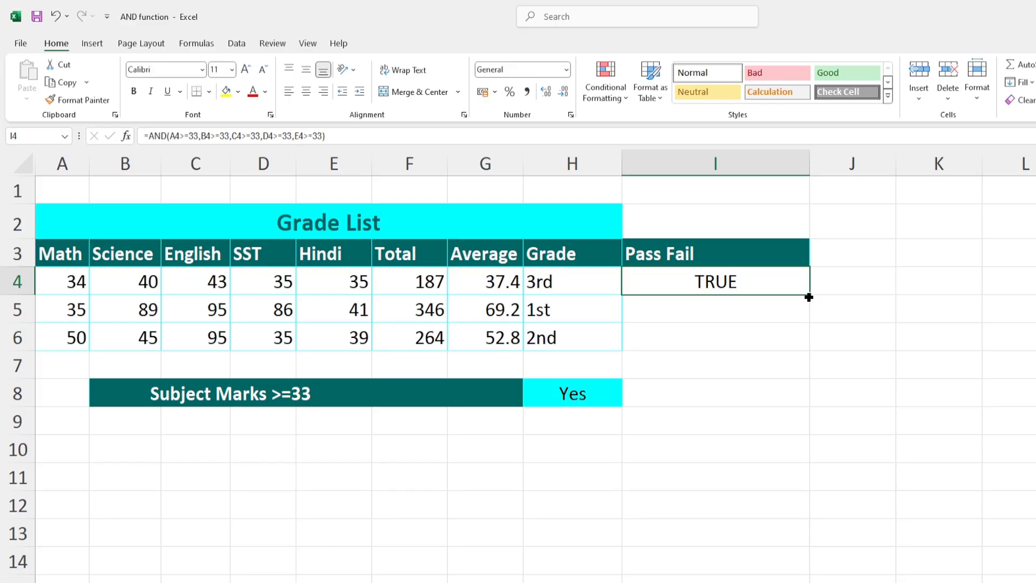
{"action": "left_click_drag", "start_coordinate": [809, 297], "coordinate": [805, 345]}
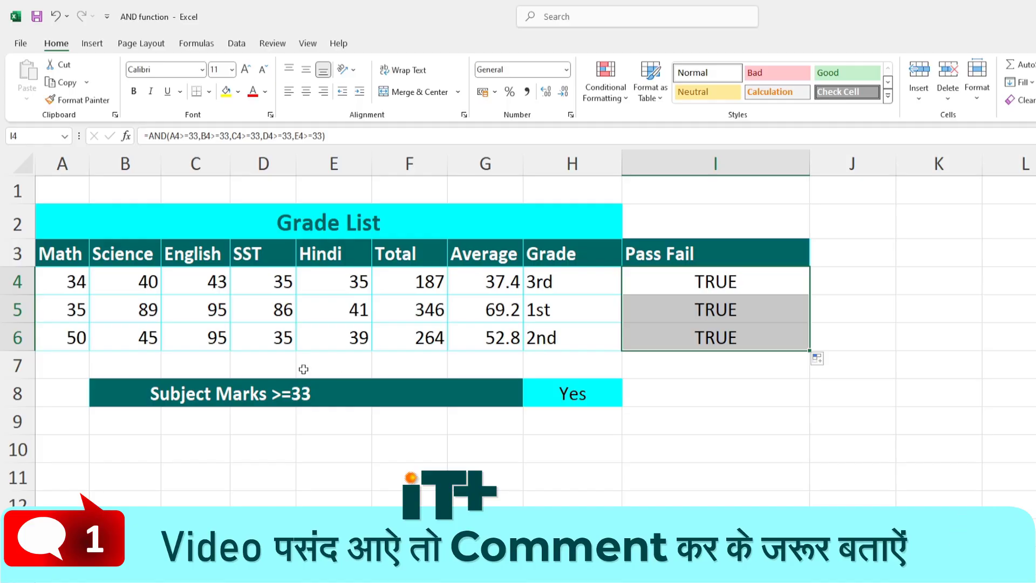
Change the SST mark in row 6 to 32 and check the Pass Fail results against the grade in H6.
{"action": "left_click", "coordinate": [273, 336]}
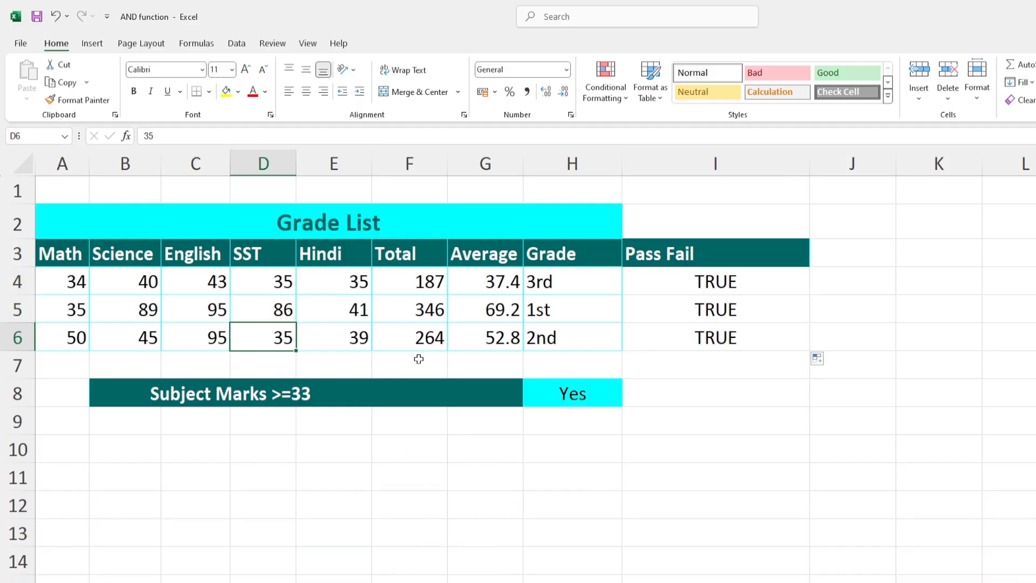
{"action": "type", "text": "32"}
{"action": "key", "text": "Return"}
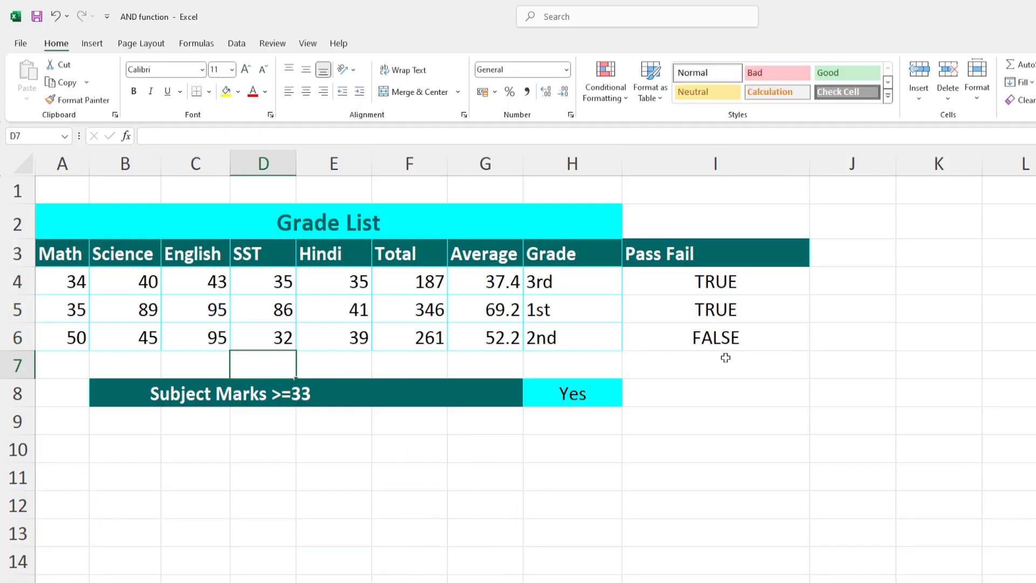
{"action": "left_click", "coordinate": [735, 341]}
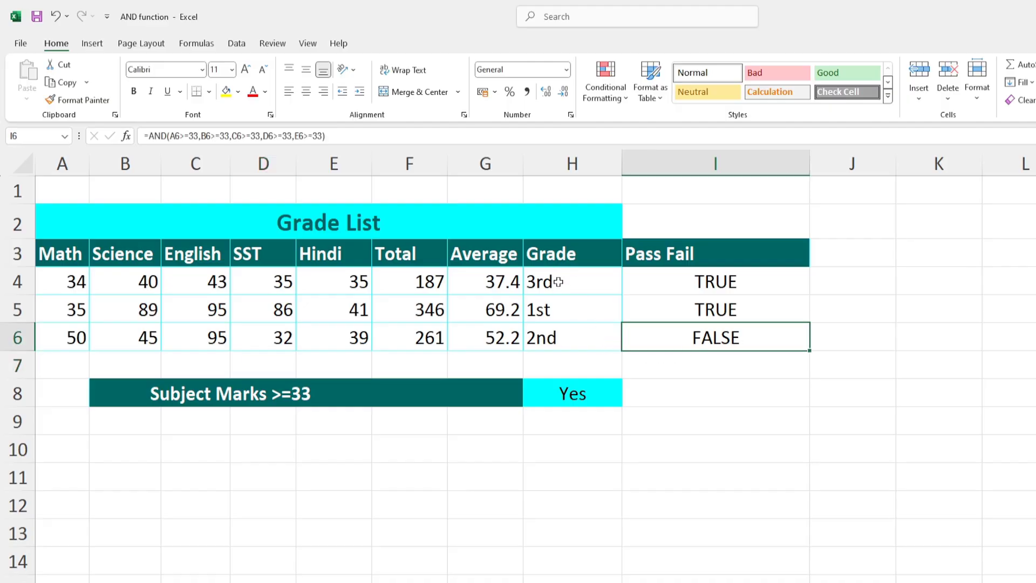
{"action": "left_click", "coordinate": [556, 342]}
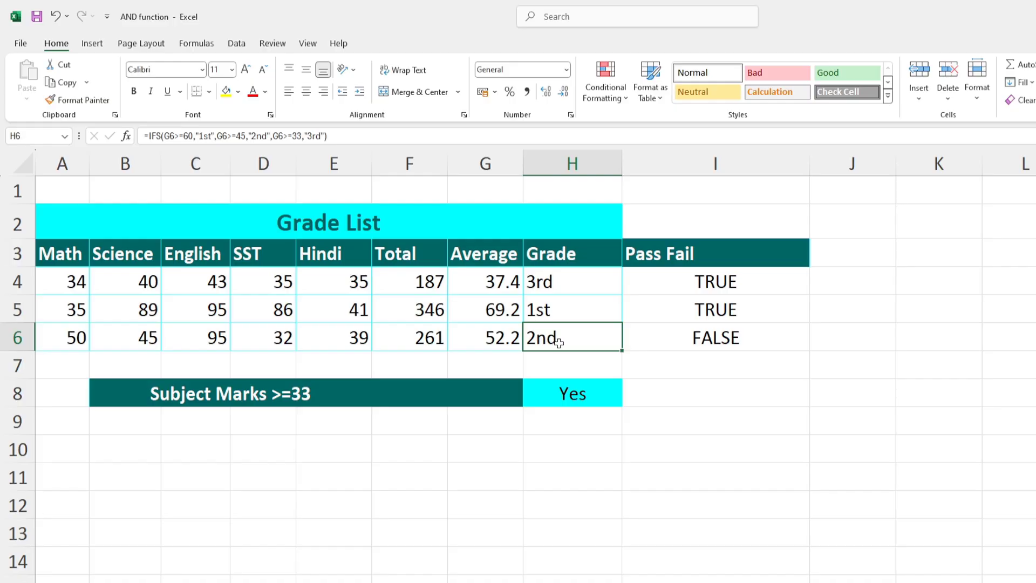
{"action": "left_click", "coordinate": [712, 344]}
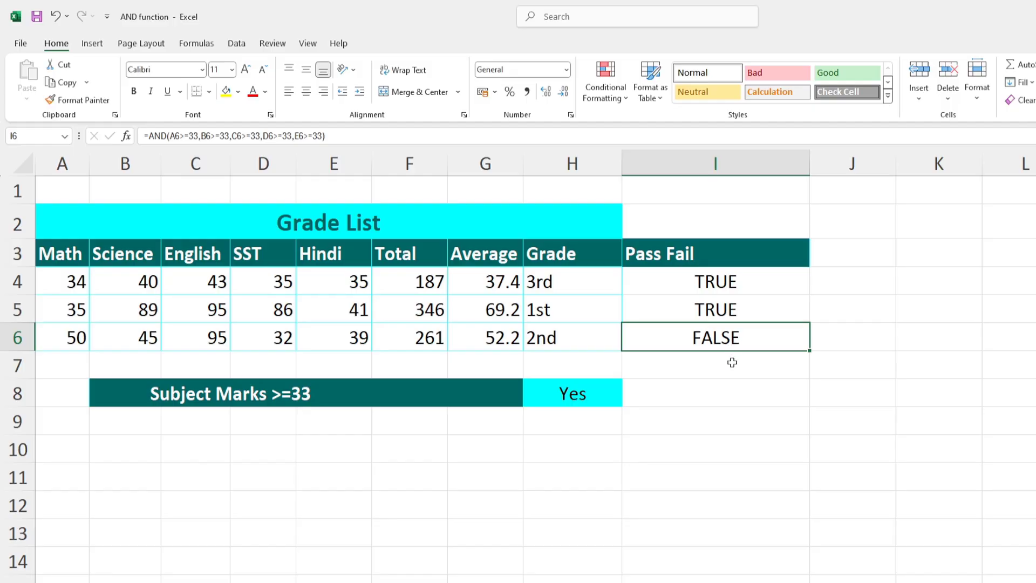
{"action": "left_click_drag", "start_coordinate": [726, 281], "coordinate": [726, 344]}
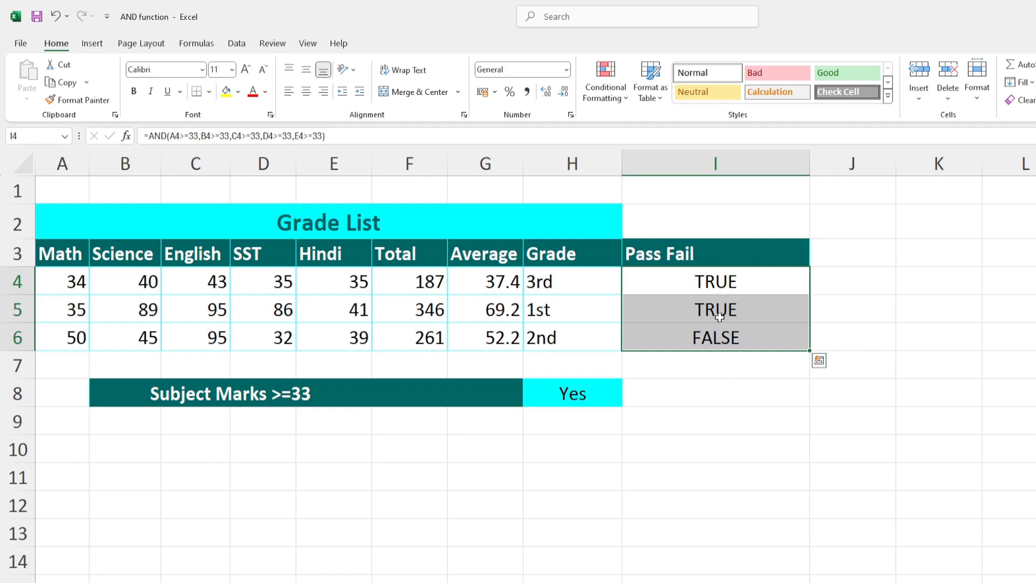
Edit the formula in I4 so that the AND function becomes the logical test of an IF function.
{"action": "left_click", "coordinate": [719, 285]}
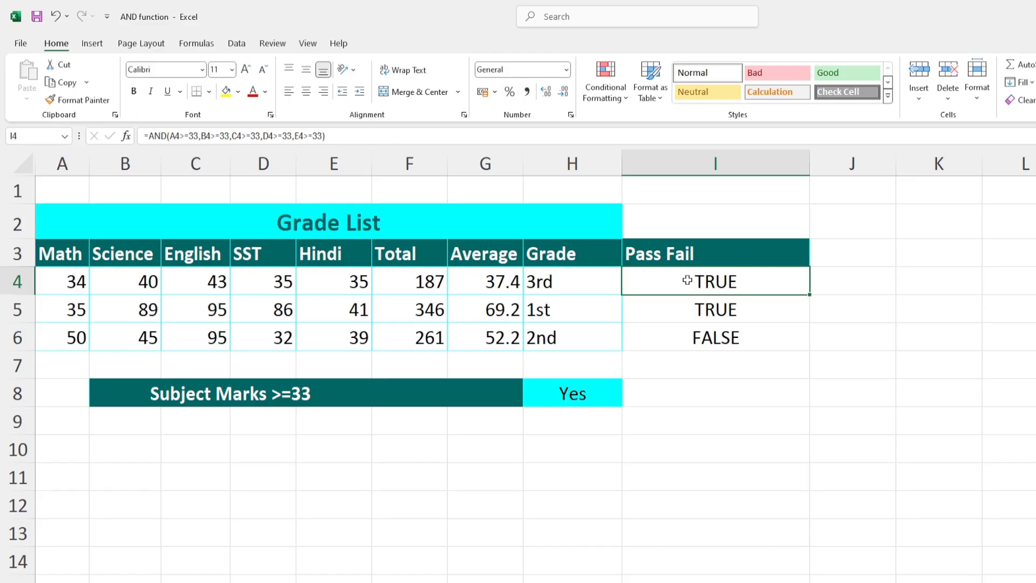
{"action": "double_click", "coordinate": [720, 281]}
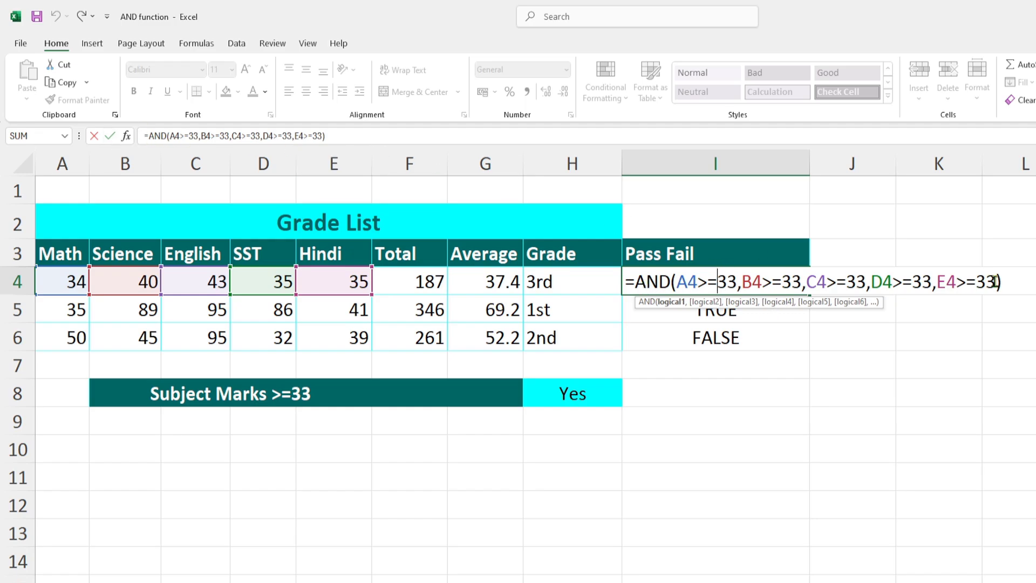
{"action": "left_click", "coordinate": [639, 279]}
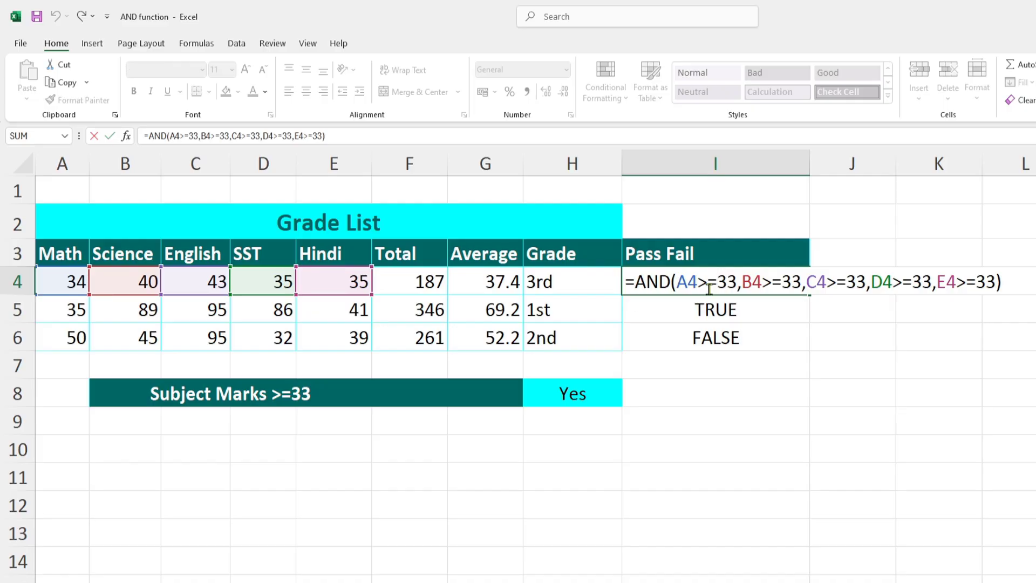
{"action": "type", "text": "if"}
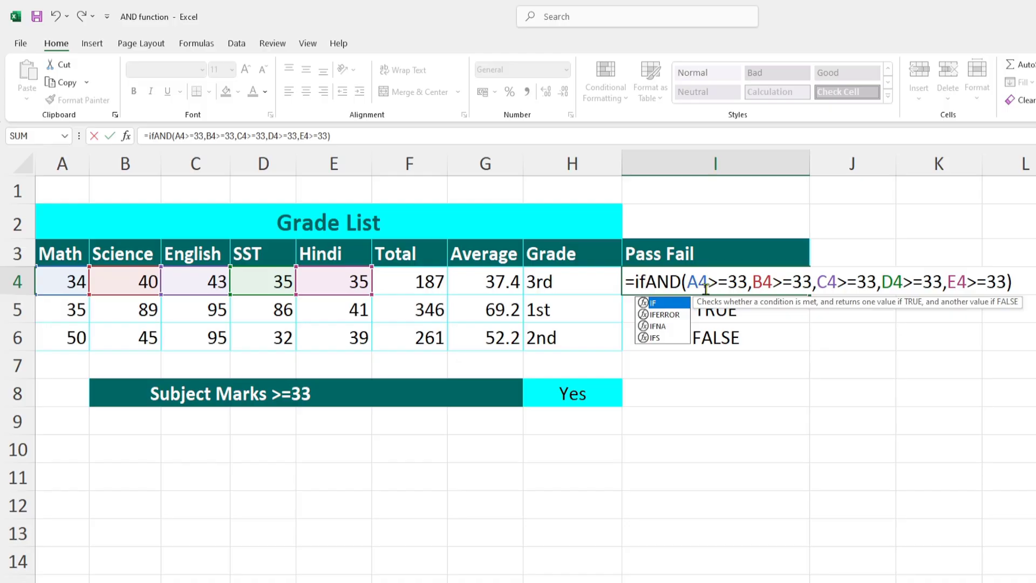
{"action": "key", "text": "Tab"}
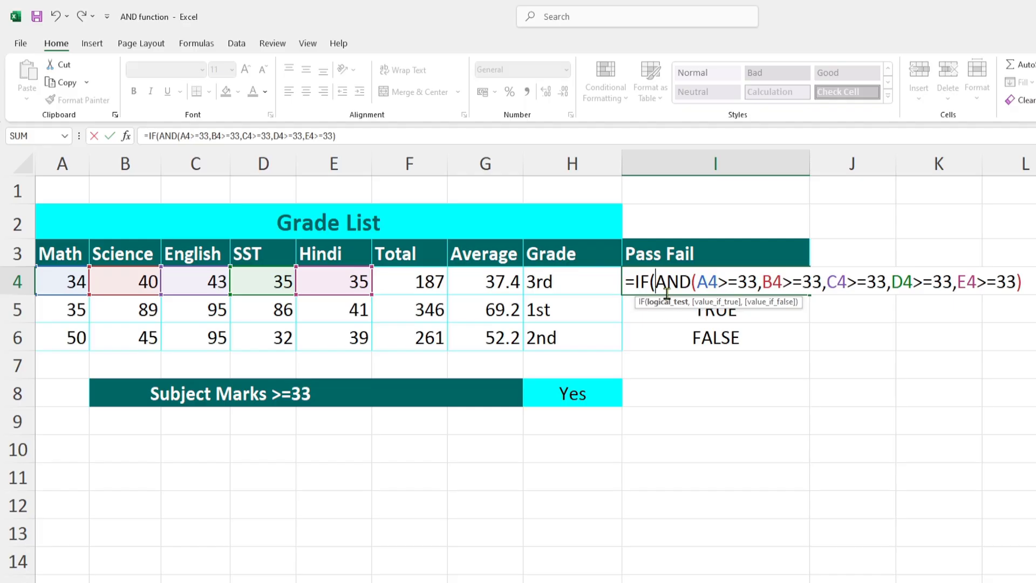
{"action": "left_click_drag", "start_coordinate": [647, 305], "coordinate": [647, 416]}
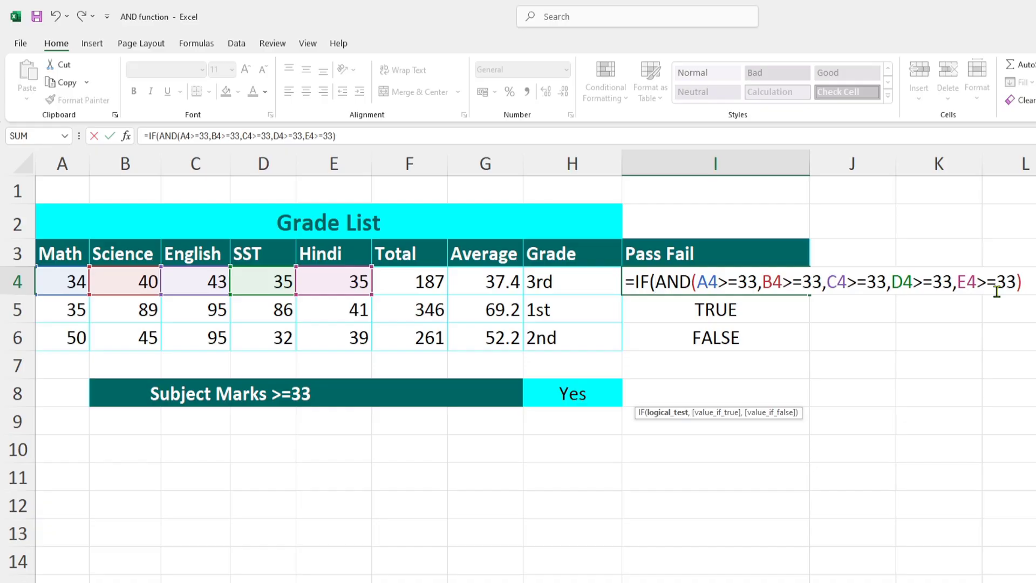
Complete the IF formula in I4 with "Pass" as the value if true and "Fail" as the value if false.
{"action": "left_click", "coordinate": [1027, 281]}
{"action": "type", "text": ","}
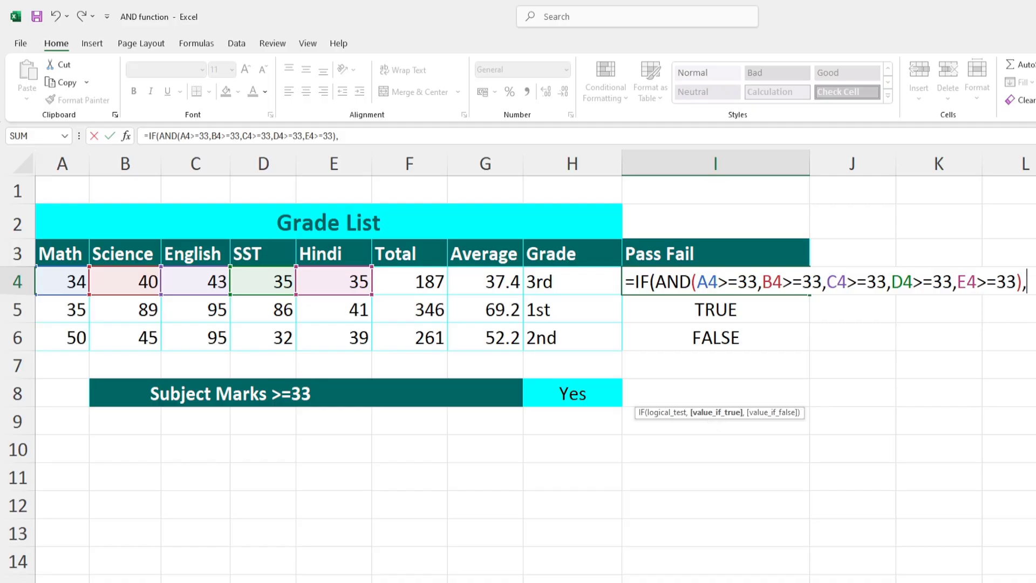
{"action": "type", "text": "\""}
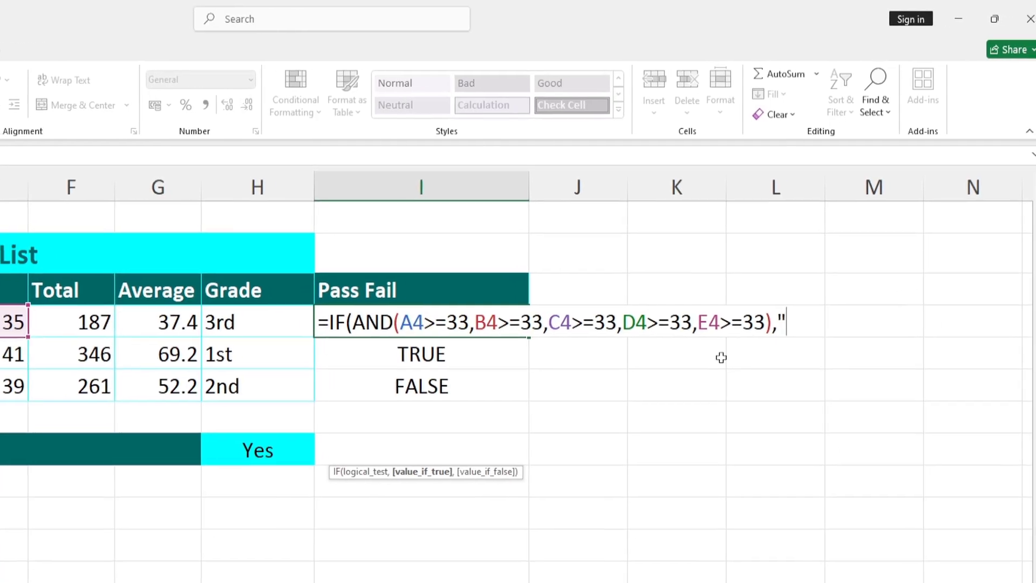
{"action": "type", "text": "P"}
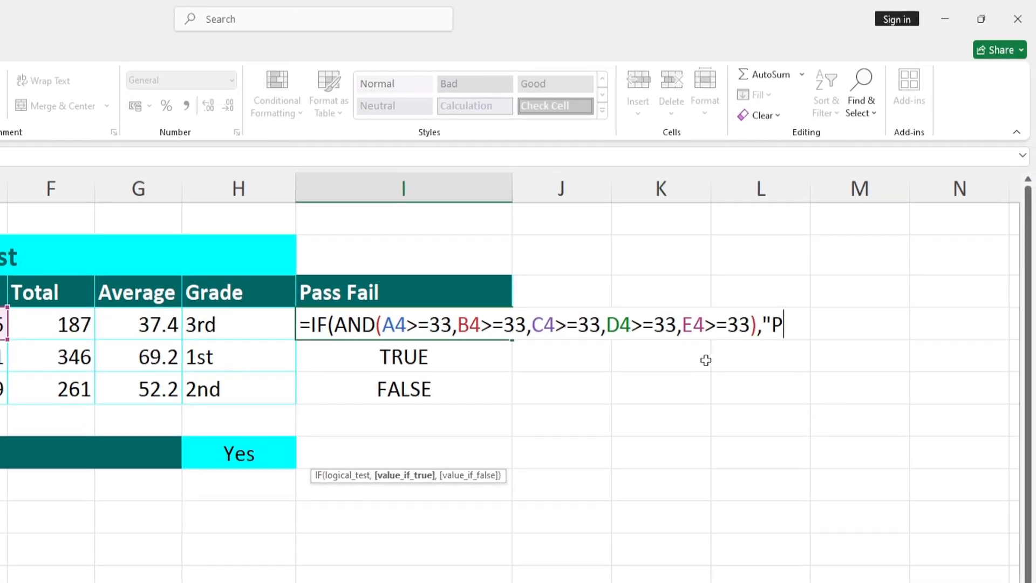
{"action": "type", "text": "ass\","}
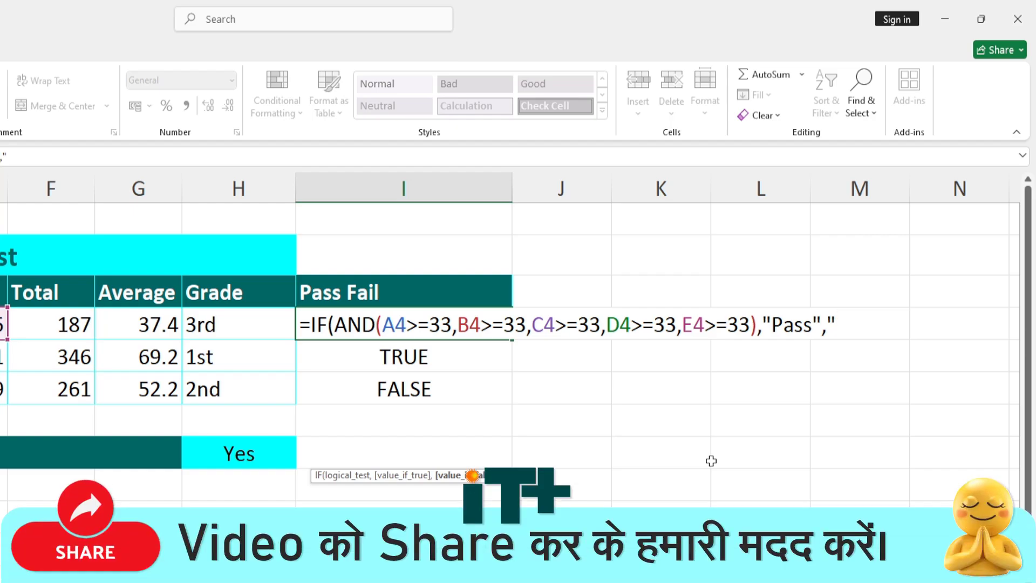
{"action": "type", "text": "Fail\""}
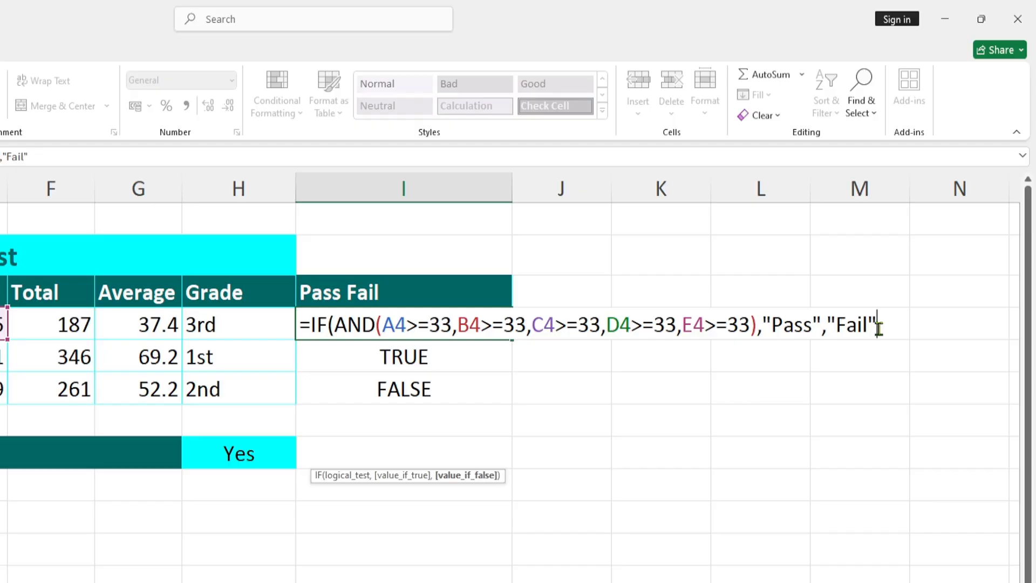
{"action": "type", "text": ")"}
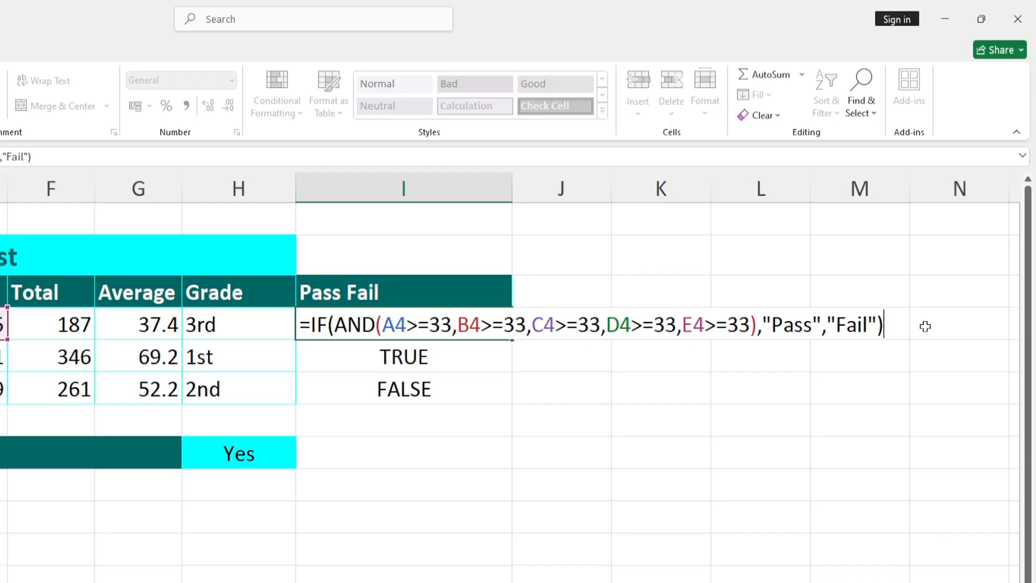
{"action": "key", "text": "Return"}
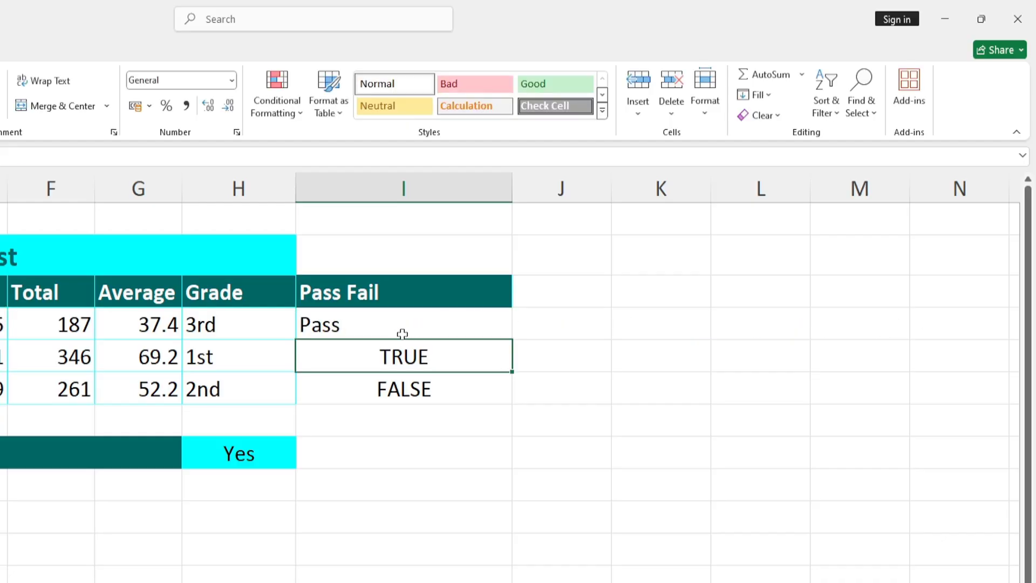
Fill the IF and AND formula from I4 down to I6 and review the Pass Fail formulas in I4 and I5.
{"action": "left_click", "coordinate": [328, 328]}
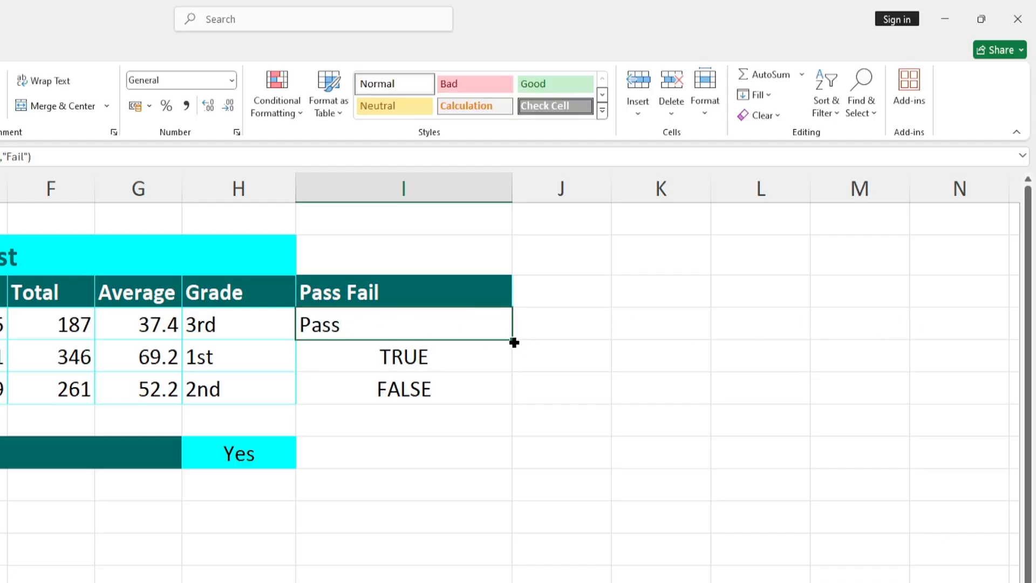
{"action": "left_click_drag", "start_coordinate": [514, 342], "coordinate": [497, 400]}
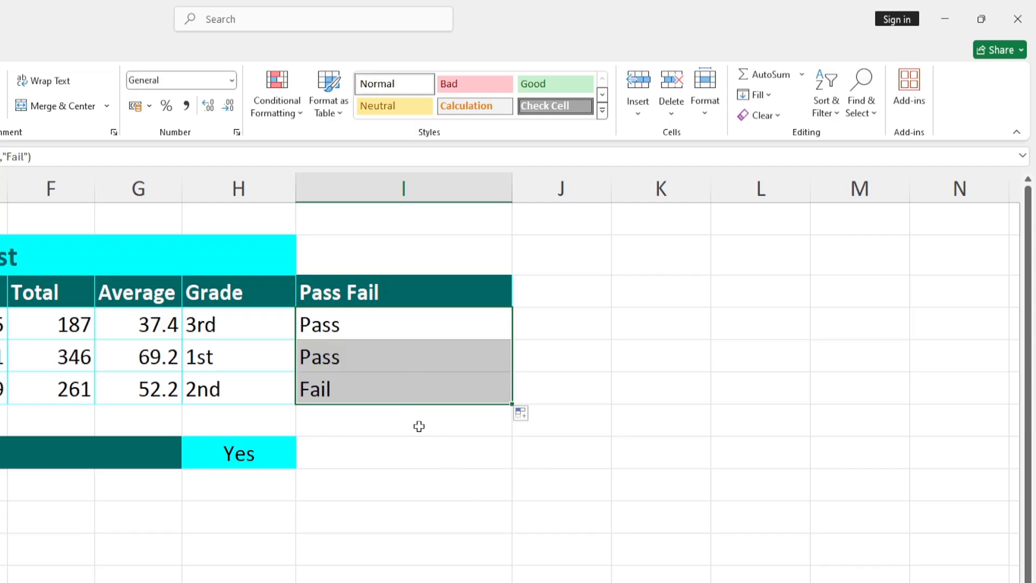
{"action": "left_click", "coordinate": [402, 324]}
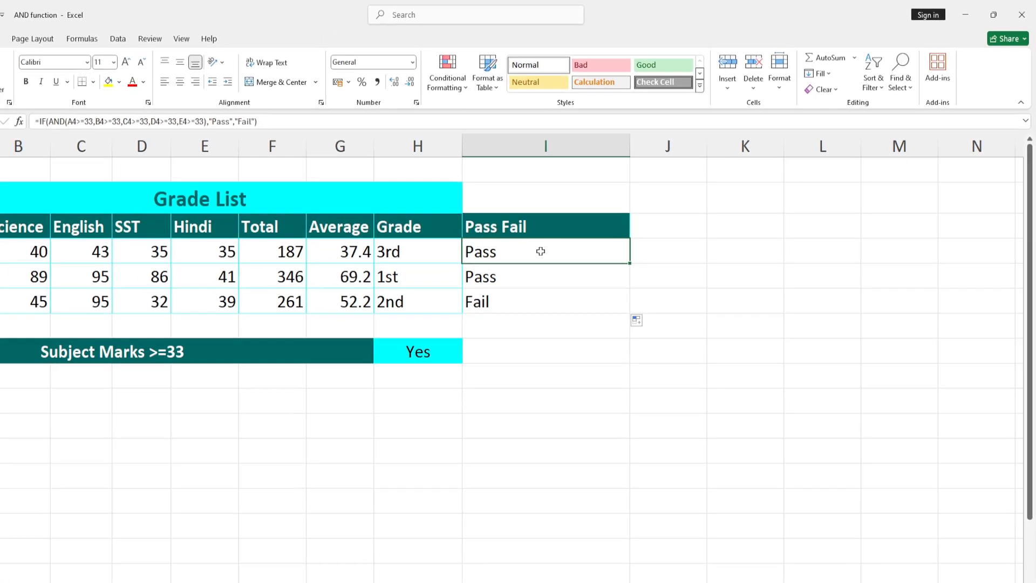
{"action": "left_click", "coordinate": [518, 278]}
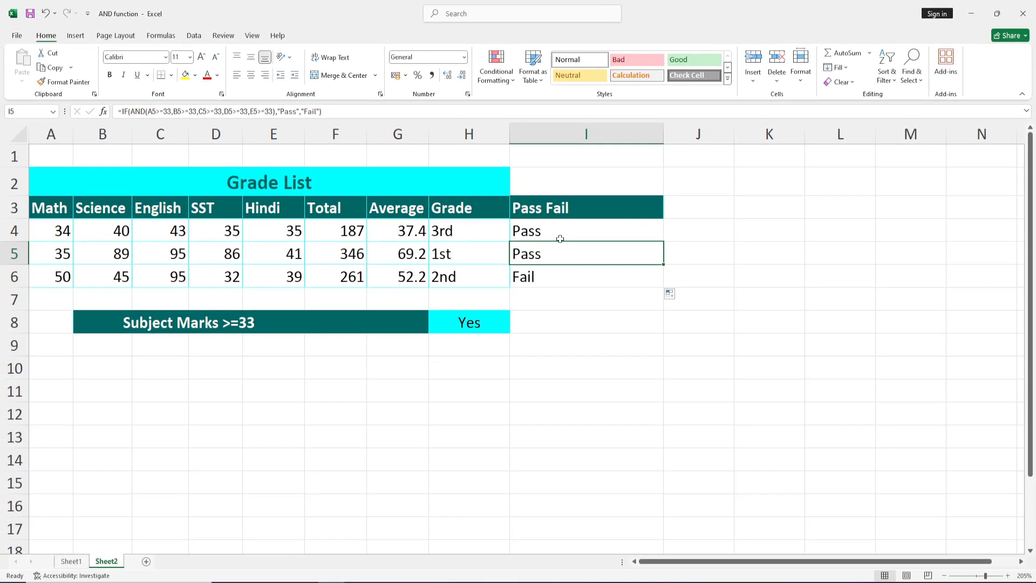
{"action": "left_click", "coordinate": [556, 233]}
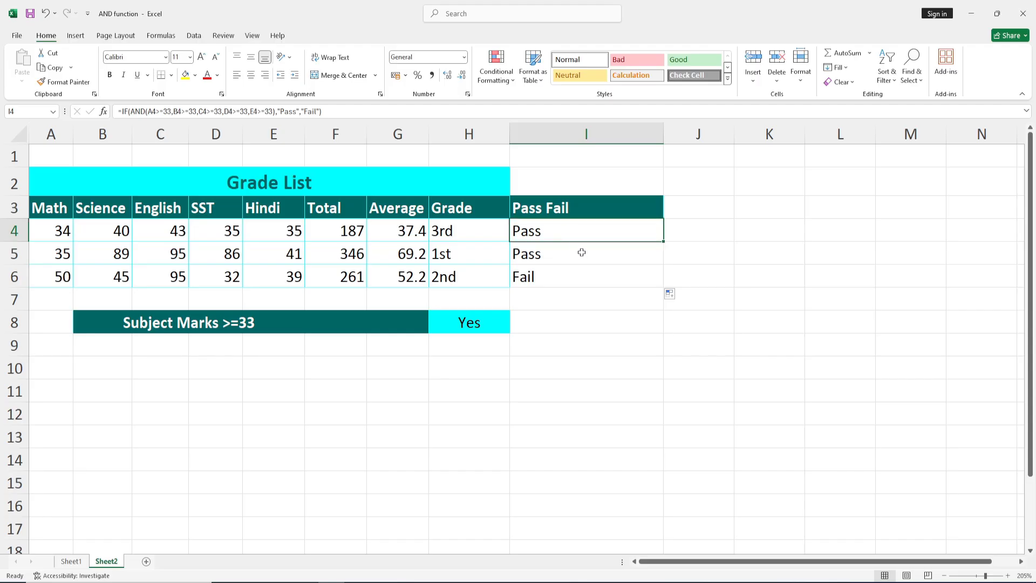